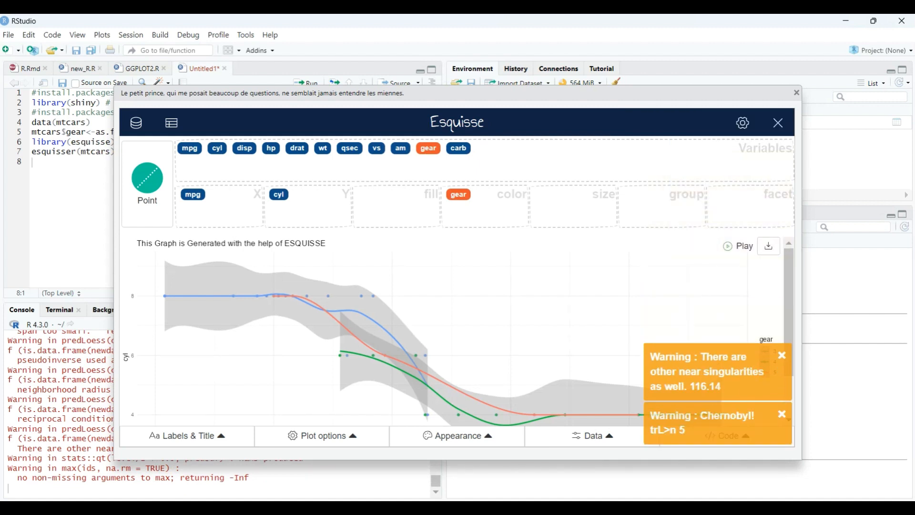
Step: Copy the generated ggplot code of the mpg–cyl point plot coloured by gear to the clipboard
{"action": "left_click", "coordinate": [727, 436]}
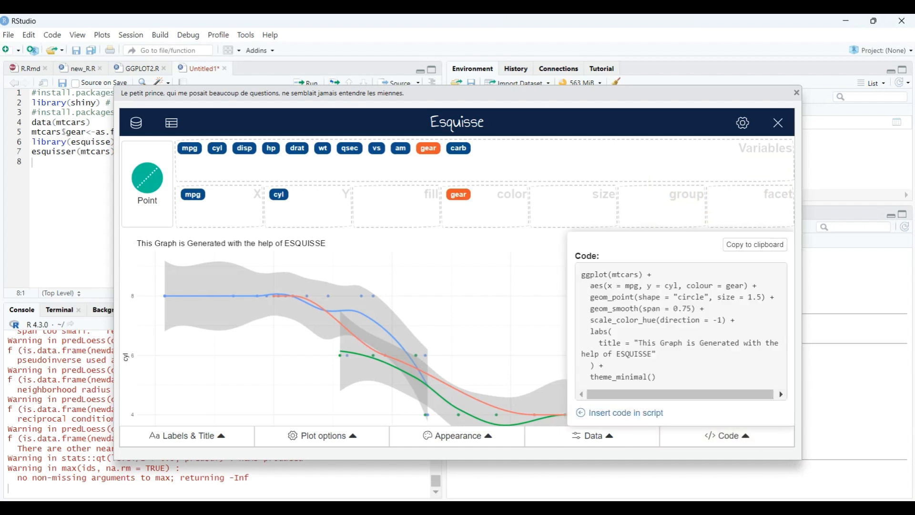
{"action": "left_click", "coordinate": [755, 245]}
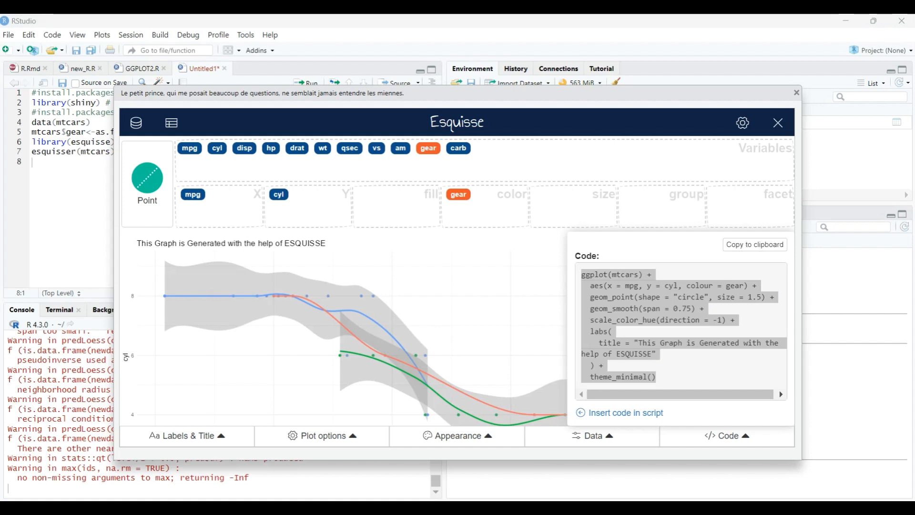
{"action": "left_click", "coordinate": [727, 436]}
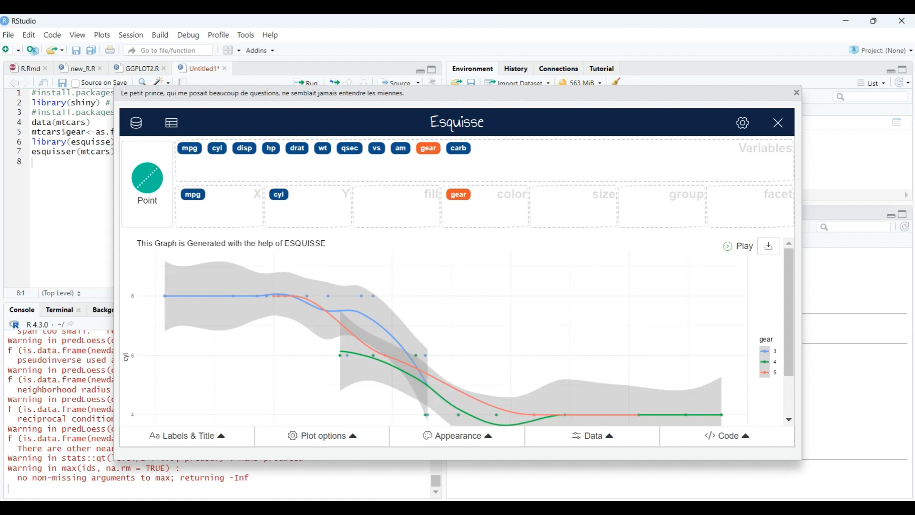
Step: Assign the wt variable to the fill aesthetic of the point plot
{"action": "left_click_drag", "start_coordinate": [279, 195], "coordinate": [370, 168]}
{"action": "left_click_drag", "start_coordinate": [323, 148], "coordinate": [387, 200]}
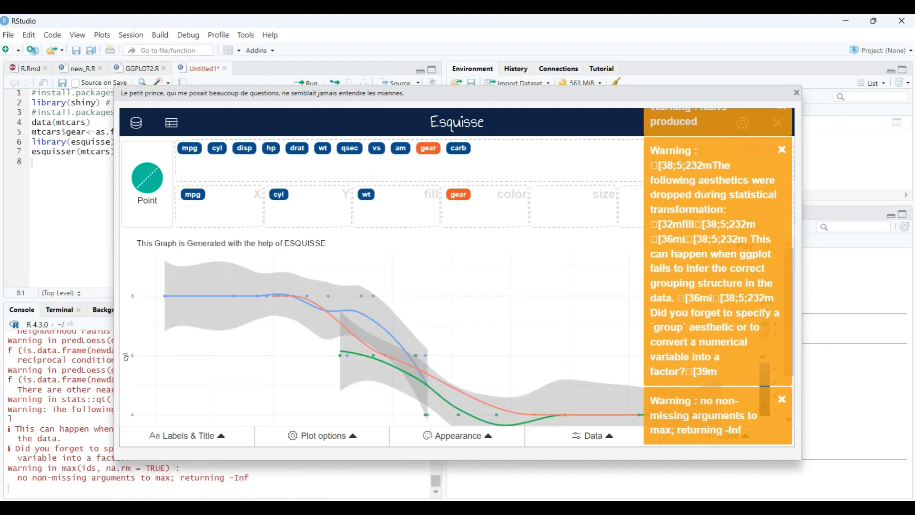
Step: Close the current plot session, relaunch esquisser(mtcars) and build a histogram with mpg on X and gear as fill
{"action": "double_click", "coordinate": [782, 122]}
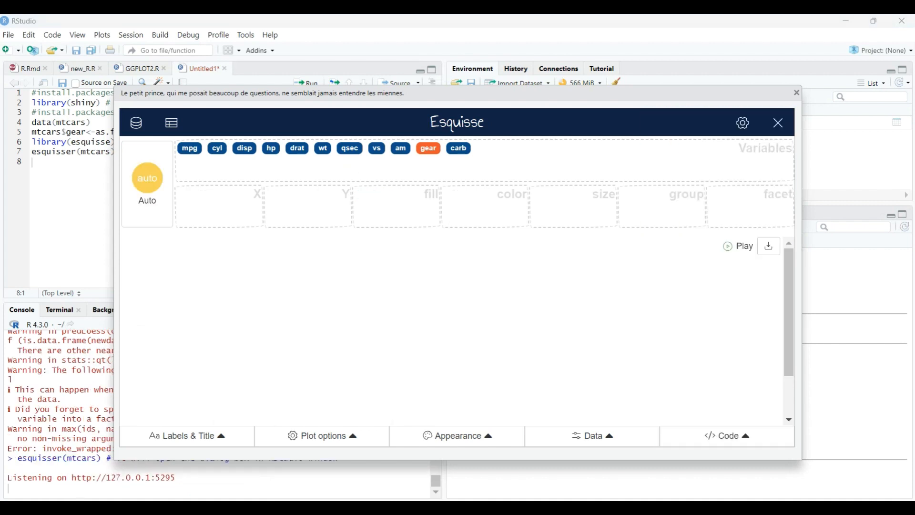
{"action": "left_click_drag", "start_coordinate": [189, 149], "coordinate": [217, 209]}
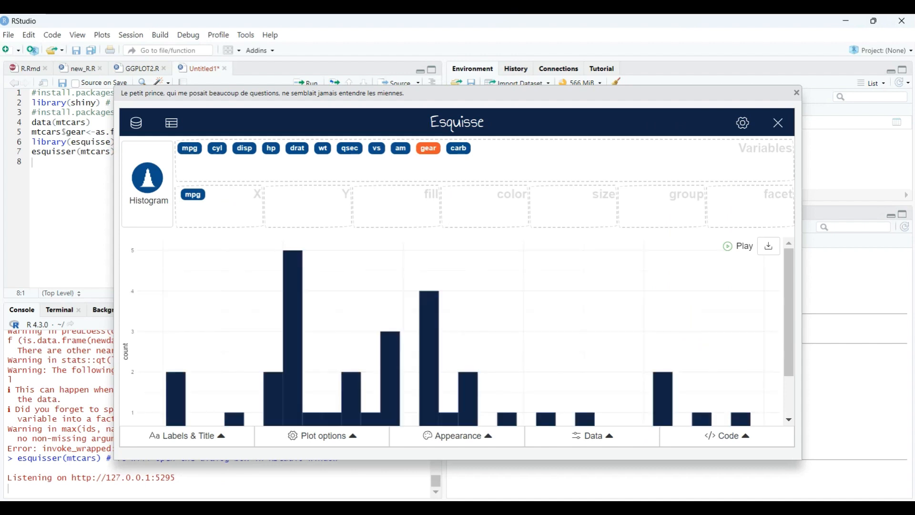
{"action": "left_click_drag", "start_coordinate": [218, 148], "coordinate": [288, 155]}
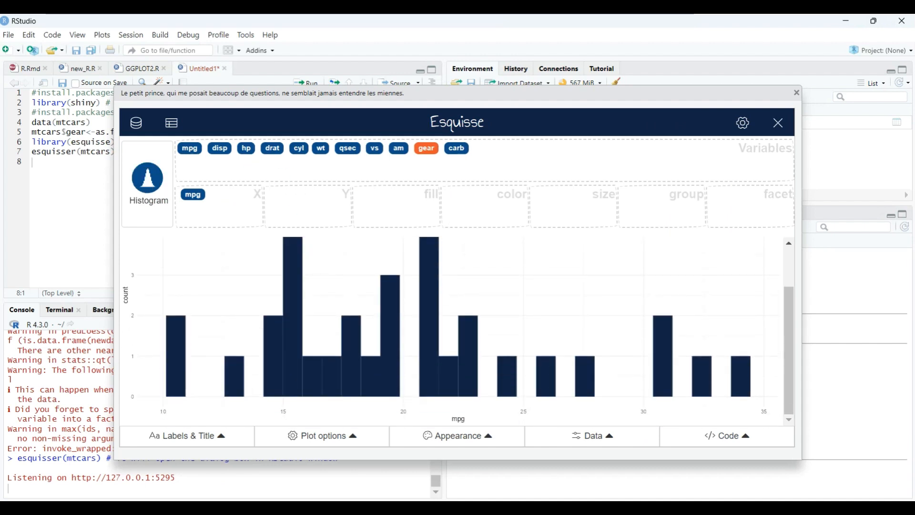
{"action": "left_click_drag", "start_coordinate": [426, 148], "coordinate": [371, 194]}
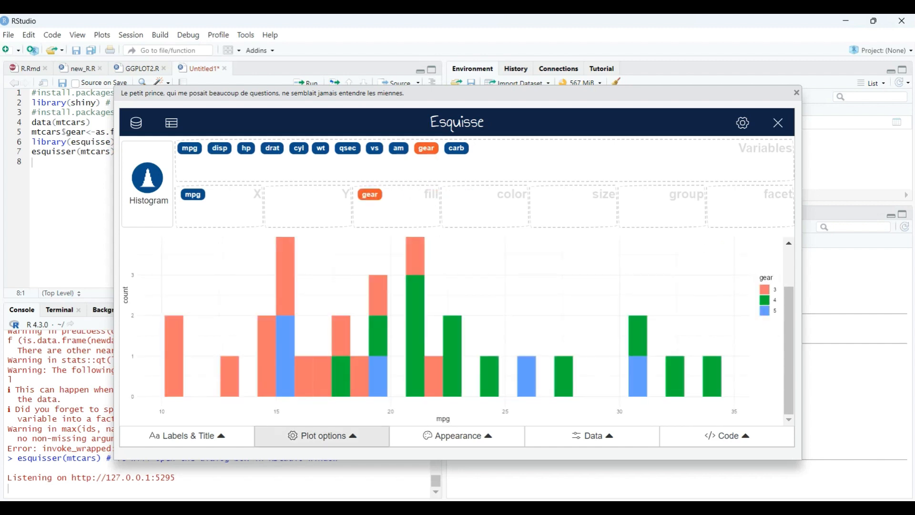
{"action": "left_click", "coordinate": [322, 436]}
{"action": "left_click", "coordinate": [322, 435]}
{"action": "left_click", "coordinate": [186, 435]}
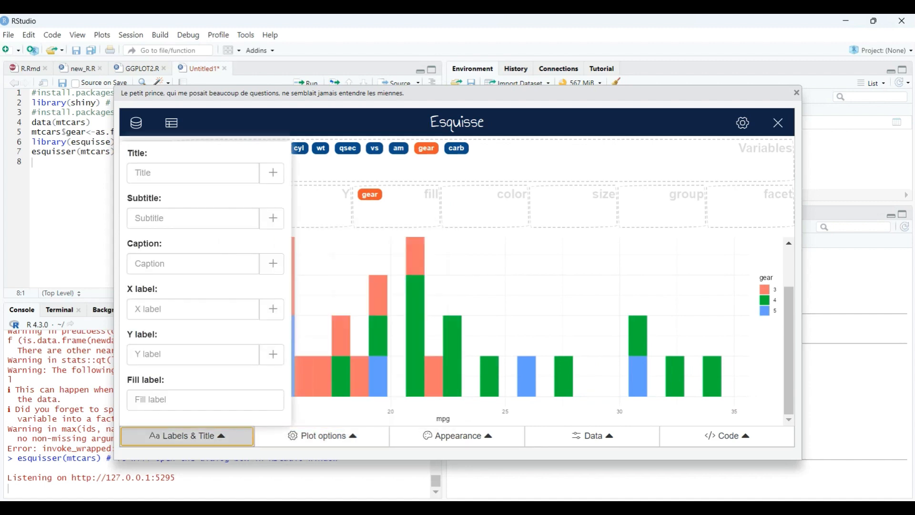
{"action": "left_click", "coordinate": [187, 436]}
Step: Reverse the order of the palette colors used for the histogram's gear groups
{"action": "left_click", "coordinate": [457, 435]}
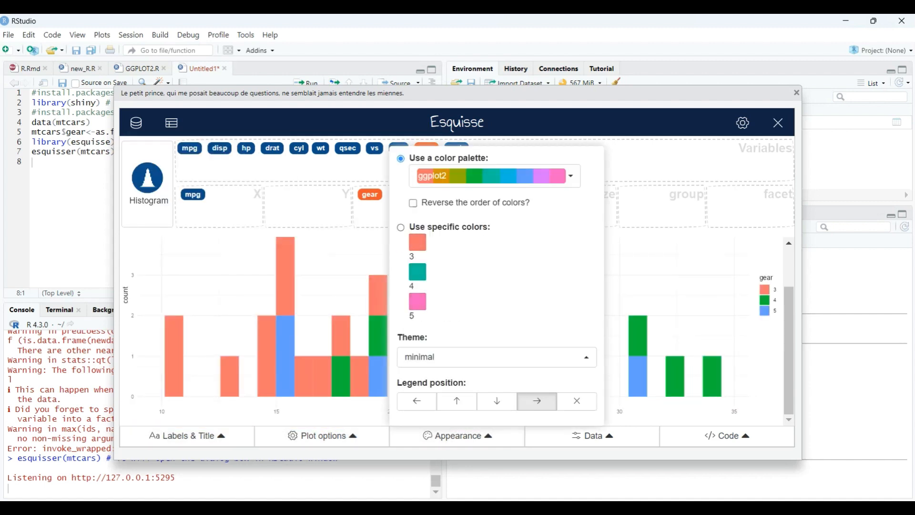
{"action": "left_click", "coordinate": [413, 203]}
{"action": "left_click", "coordinate": [457, 436]}
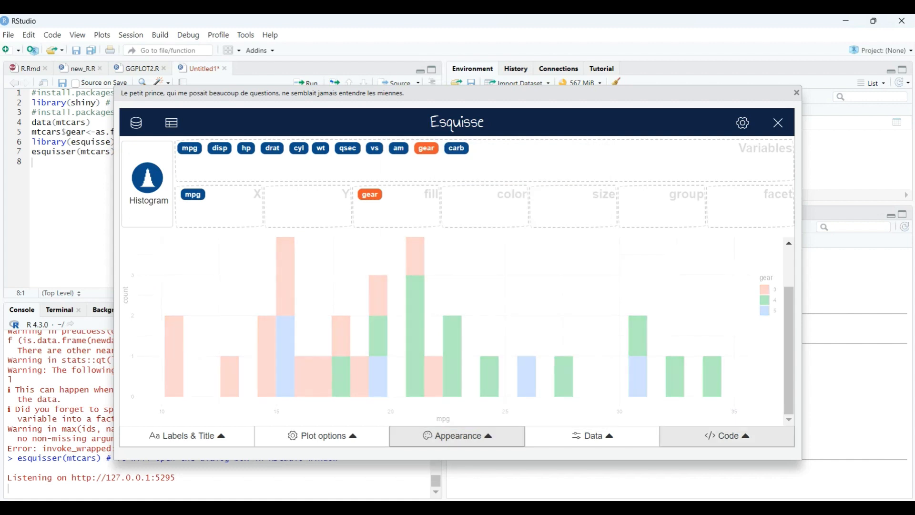
Step: Copy the generated code of the histogram with reversed colors to the clipboard
{"action": "left_click", "coordinate": [727, 435]}
{"action": "left_click", "coordinate": [755, 313]}
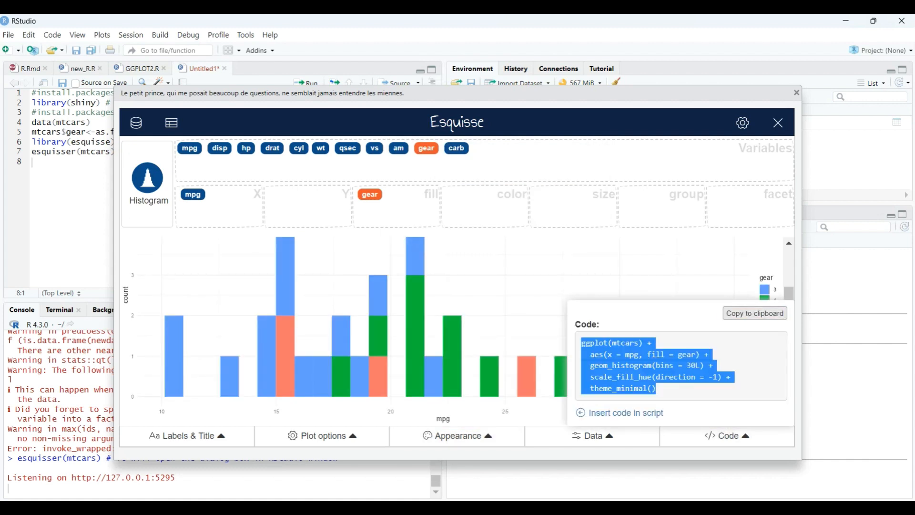
{"action": "key", "text": "alt+Tab"}
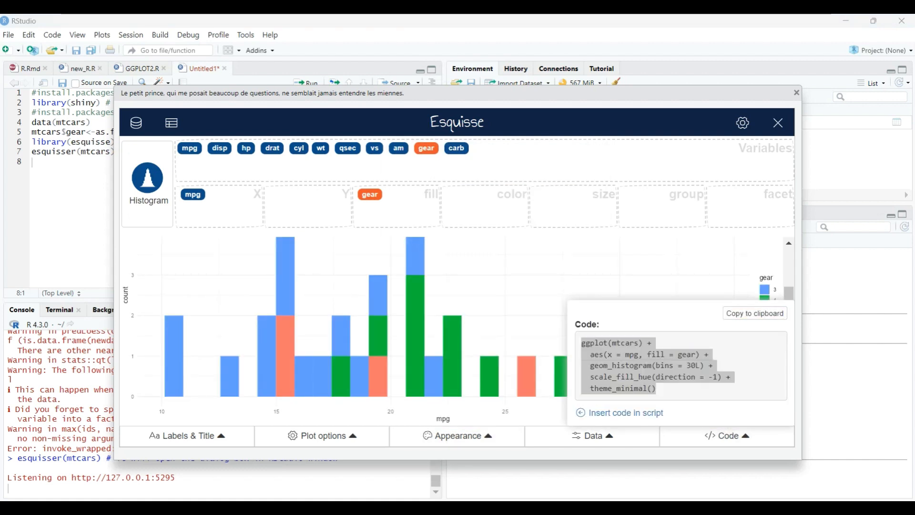
Step: Give the plot the title "Histogram"
{"action": "left_click", "coordinate": [187, 436]}
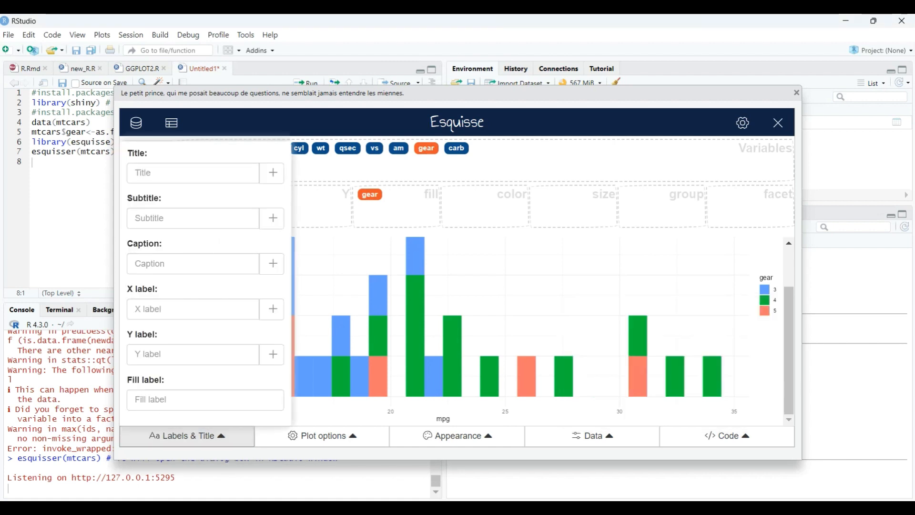
{"action": "left_click", "coordinate": [193, 173]}
{"action": "type", "text": "Histogram"}
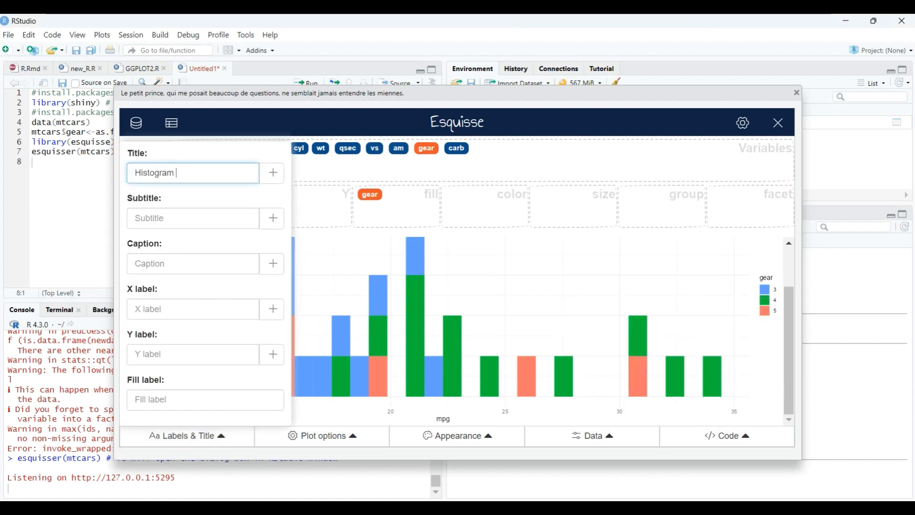
{"action": "left_click", "coordinate": [187, 435]}
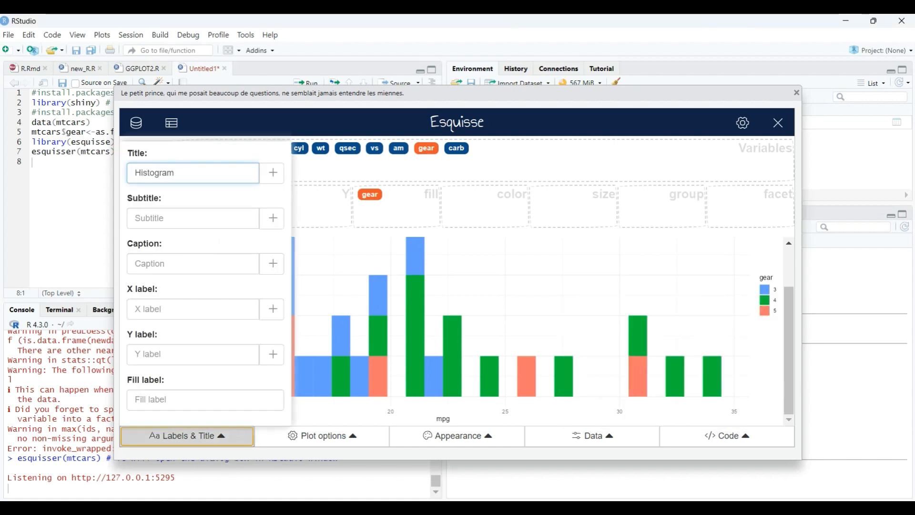
{"action": "scroll", "coordinate": [451, 332], "scroll_direction": "up", "scroll_amount": 2}
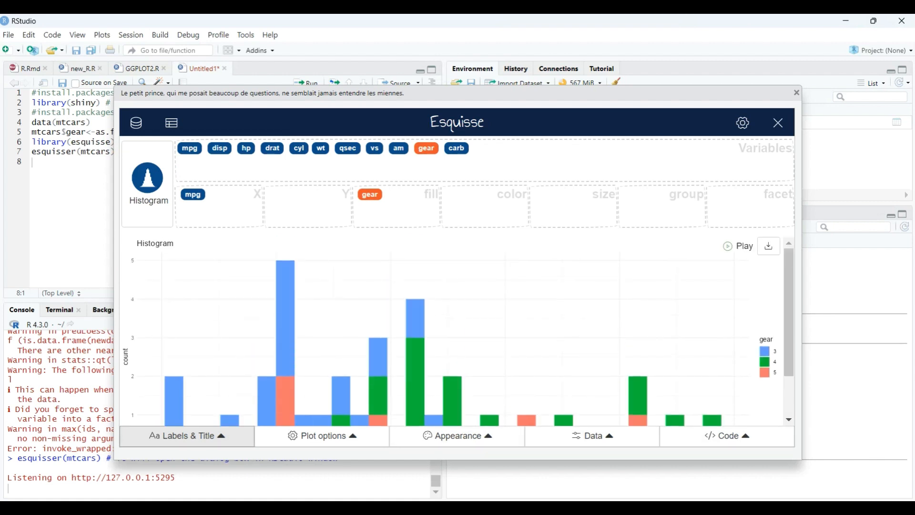
Step: Copy the generated code of the titled mpg histogram to the clipboard
{"action": "left_click", "coordinate": [727, 435]}
{"action": "left_click", "coordinate": [755, 301]}
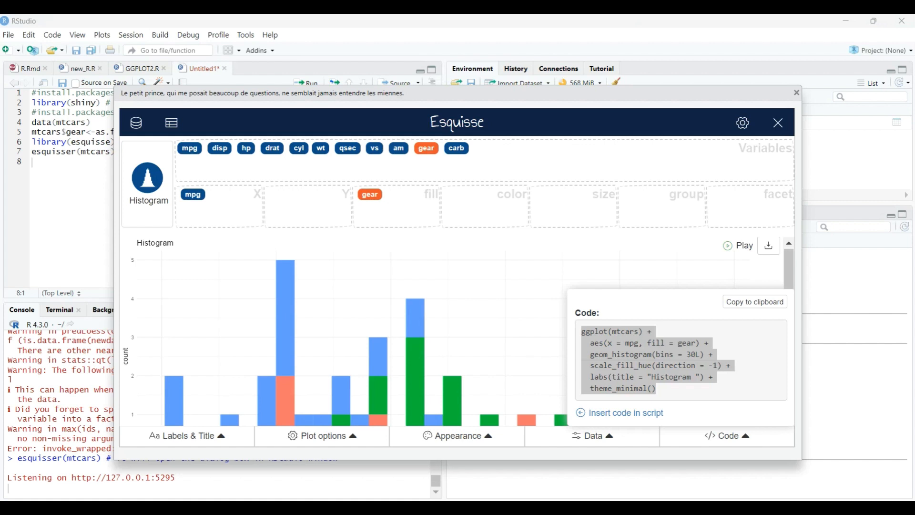
{"action": "left_click", "coordinate": [728, 436]}
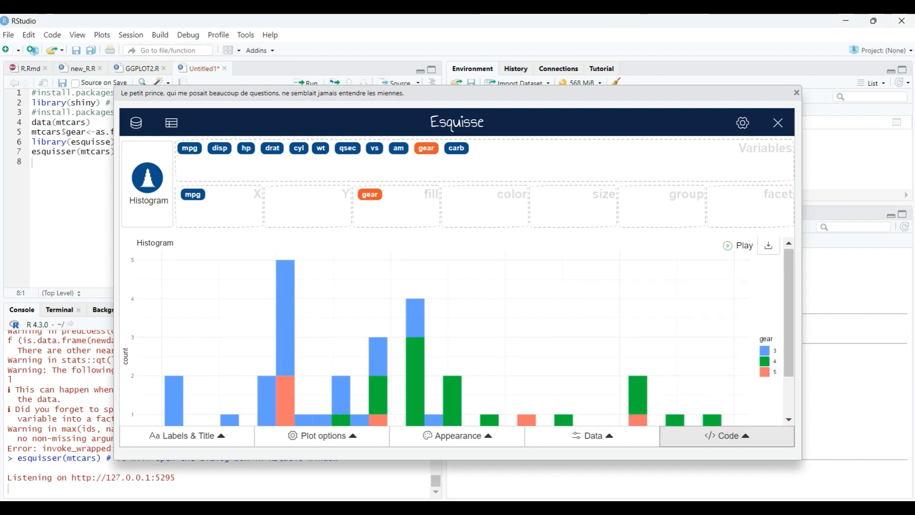
Step: Change the chart type to Violin and copy the violin plot's generated code to the clipboard
{"action": "left_click", "coordinate": [147, 183]}
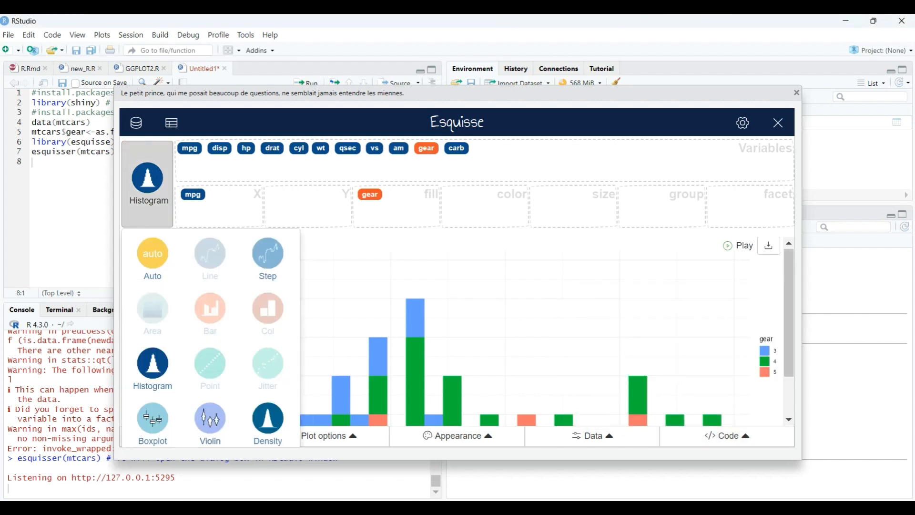
{"action": "left_click", "coordinate": [210, 419]}
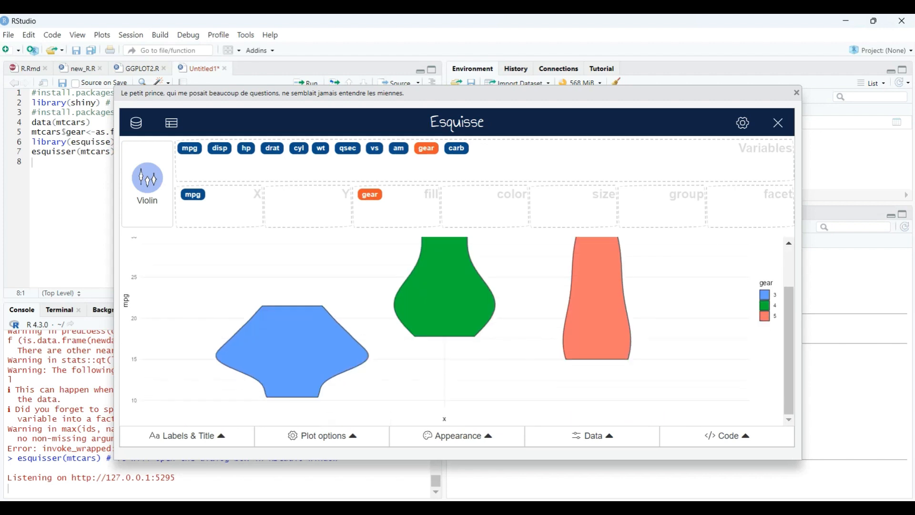
{"action": "left_click", "coordinate": [727, 435]}
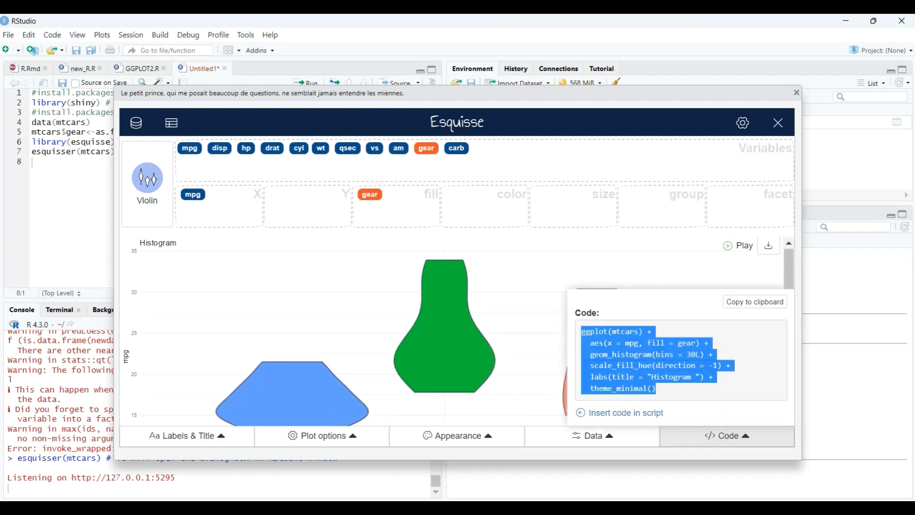
{"action": "left_click", "coordinate": [754, 302]}
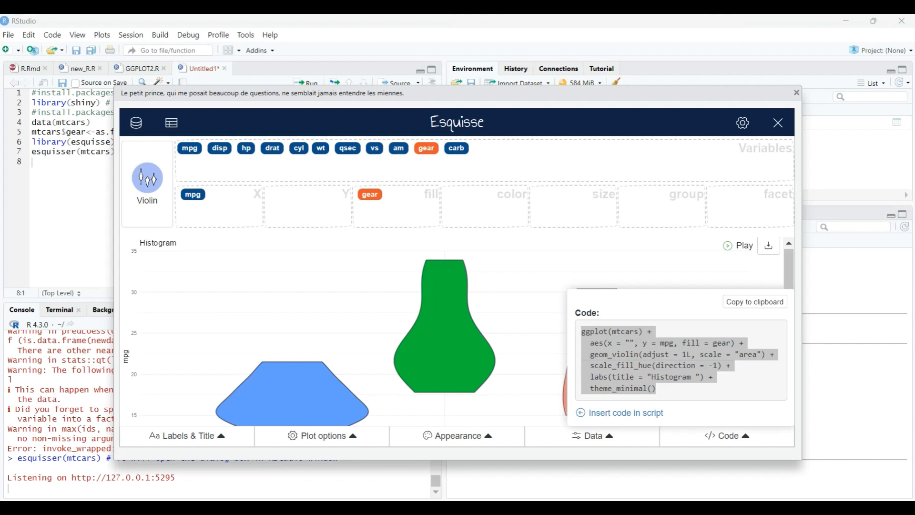
Step: Change the chart type to Boxplot and copy the boxplot's generated code to the clipboard
{"action": "left_click", "coordinate": [147, 181]}
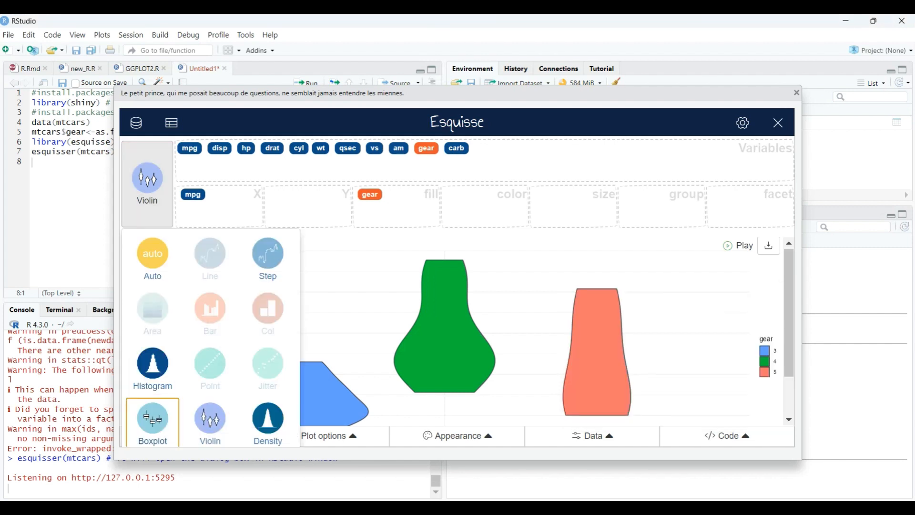
{"action": "left_click", "coordinate": [153, 421]}
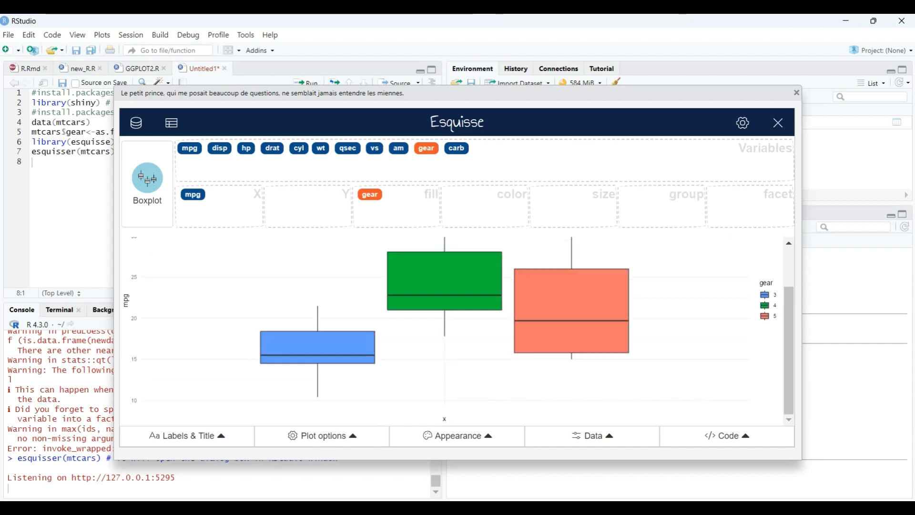
{"action": "left_click", "coordinate": [727, 436]}
{"action": "left_click", "coordinate": [755, 302]}
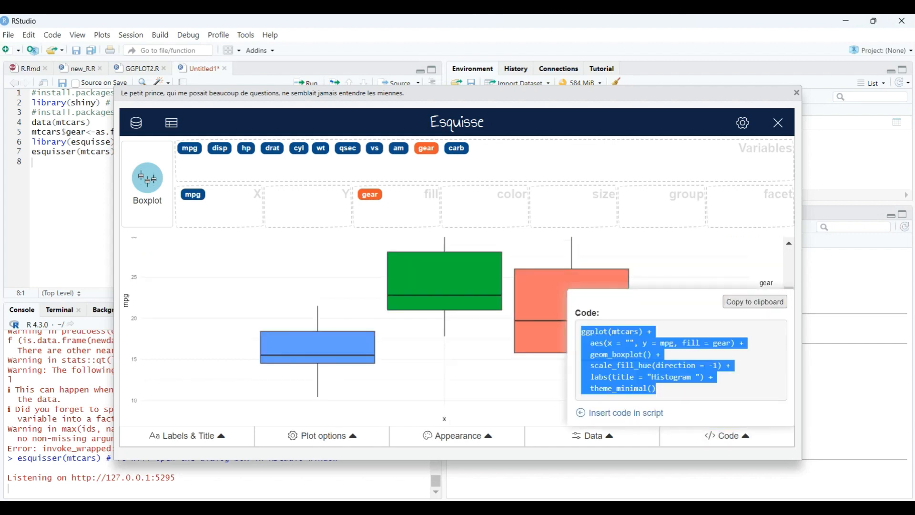
{"action": "key", "text": "alt+Tab"}
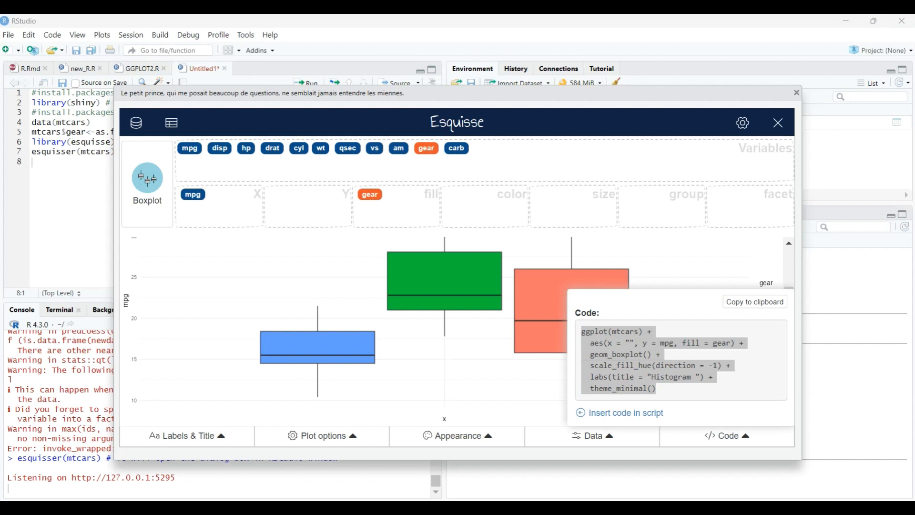
{"action": "left_click", "coordinate": [186, 435]}
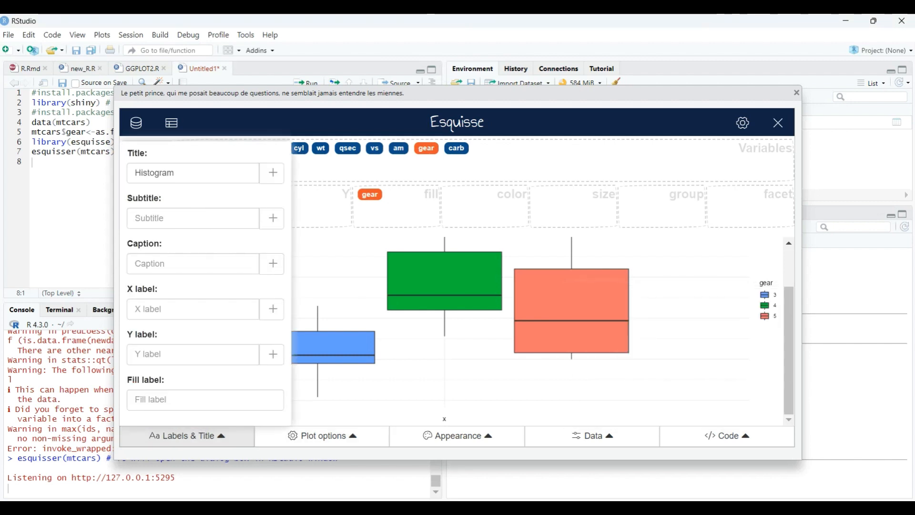
{"action": "left_click", "coordinate": [186, 436]}
Step: Change the chart type to Density and copy the density plot's generated code to the clipboard
{"action": "left_click", "coordinate": [147, 183]}
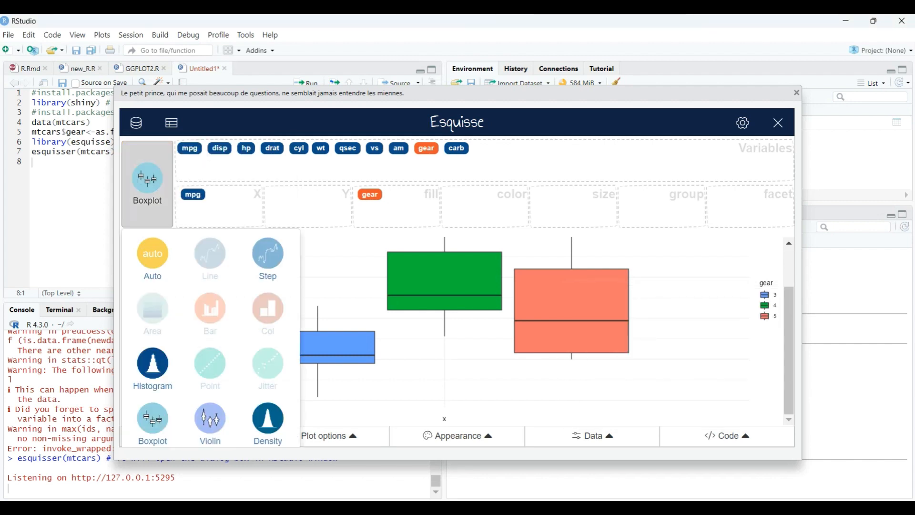
{"action": "left_click", "coordinate": [268, 422]}
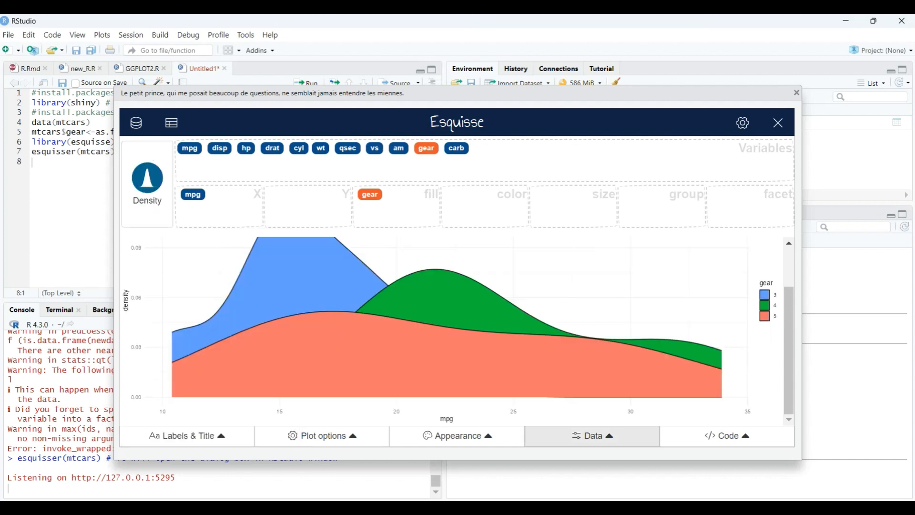
{"action": "left_click", "coordinate": [727, 435]}
{"action": "left_click", "coordinate": [755, 302]}
{"action": "left_click", "coordinate": [727, 435]}
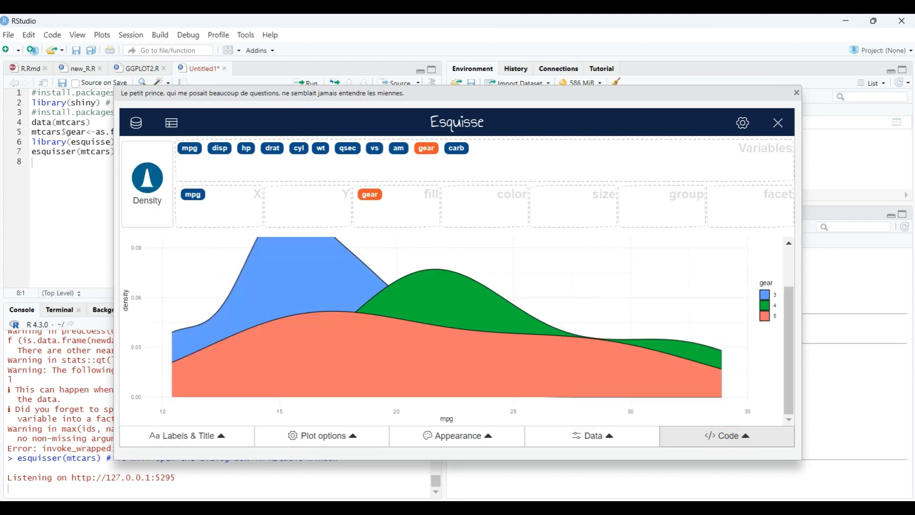
{"action": "scroll", "coordinate": [457, 330], "scroll_direction": "up", "scroll_amount": 1}
{"action": "scroll", "coordinate": [457, 330], "scroll_direction": "up", "scroll_amount": 1}
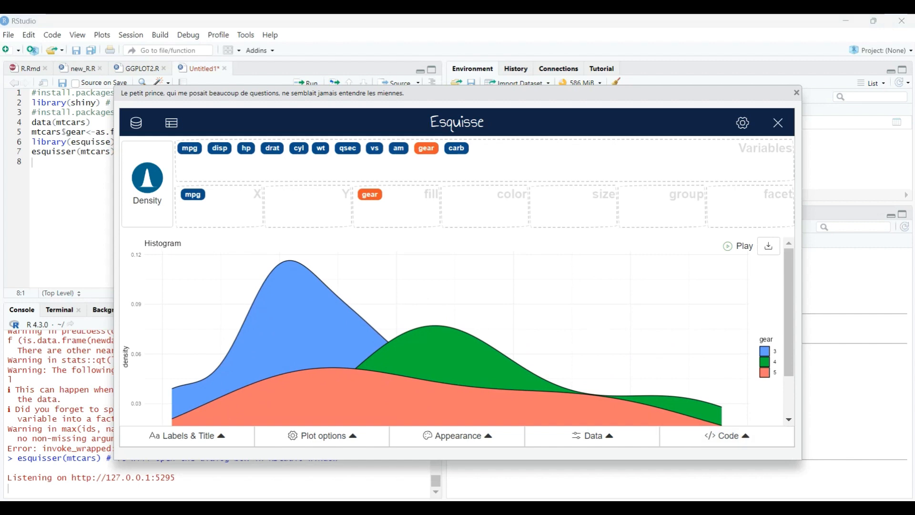
Step: Change the chart type to Step for mpg with gear as fill
{"action": "left_click", "coordinate": [147, 184]}
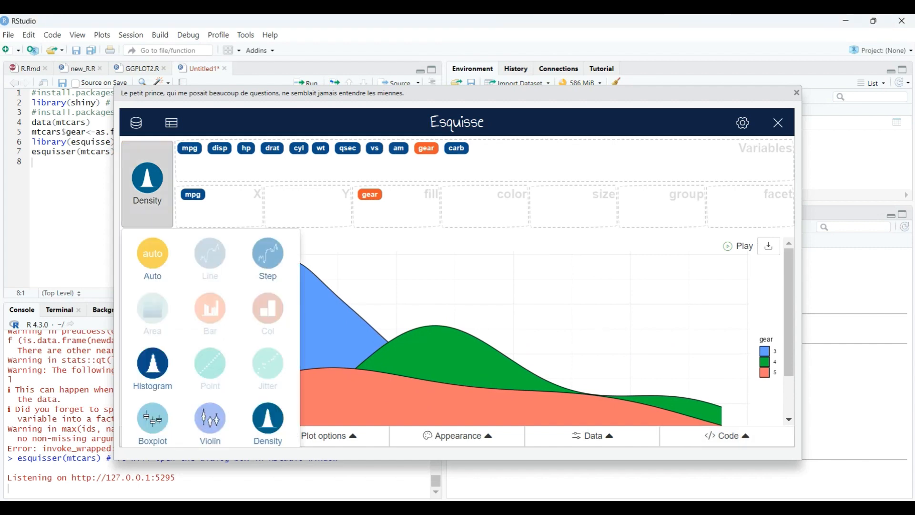
{"action": "left_click", "coordinate": [268, 260]}
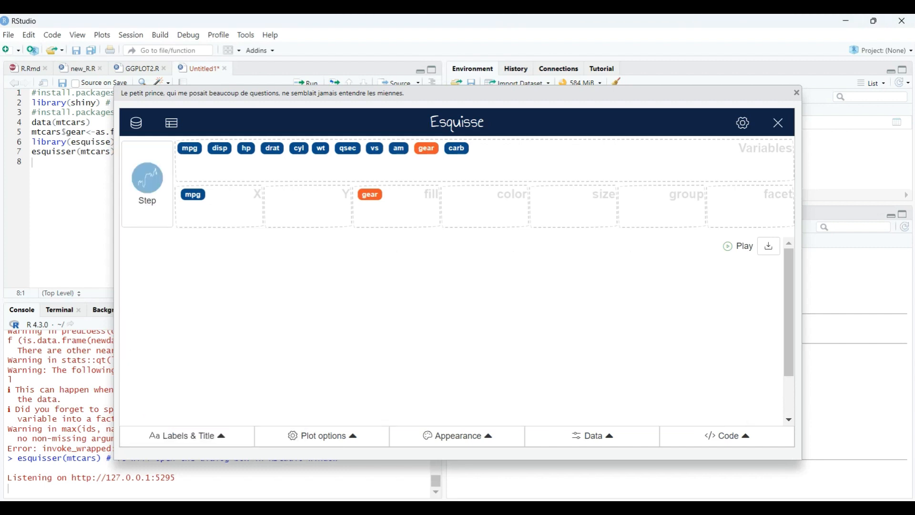
{"action": "scroll", "coordinate": [451, 331], "scroll_direction": "down", "scroll_amount": 1}
{"action": "scroll", "coordinate": [451, 331], "scroll_direction": "up", "scroll_amount": 1}
Step: Change the chart type to Histogram, assign disp to Y and move gear from fill to color
{"action": "left_click", "coordinate": [147, 184]}
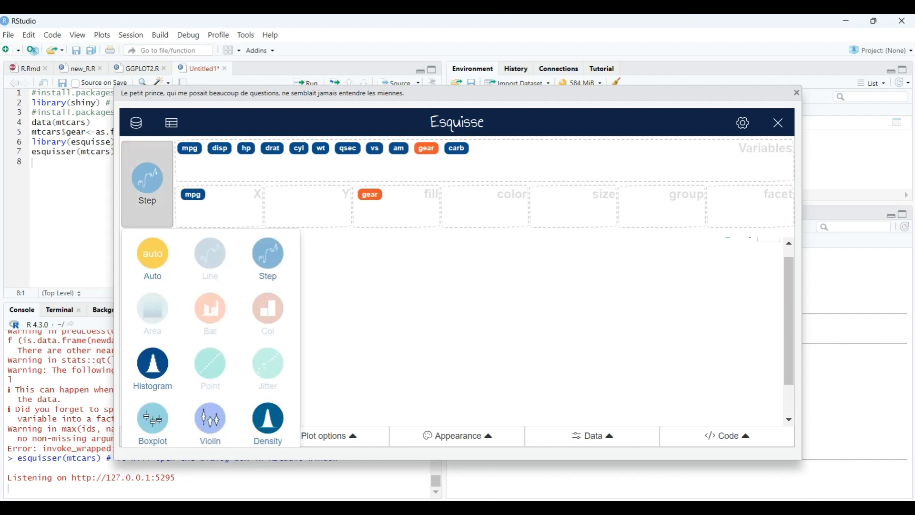
{"action": "left_click", "coordinate": [151, 365]}
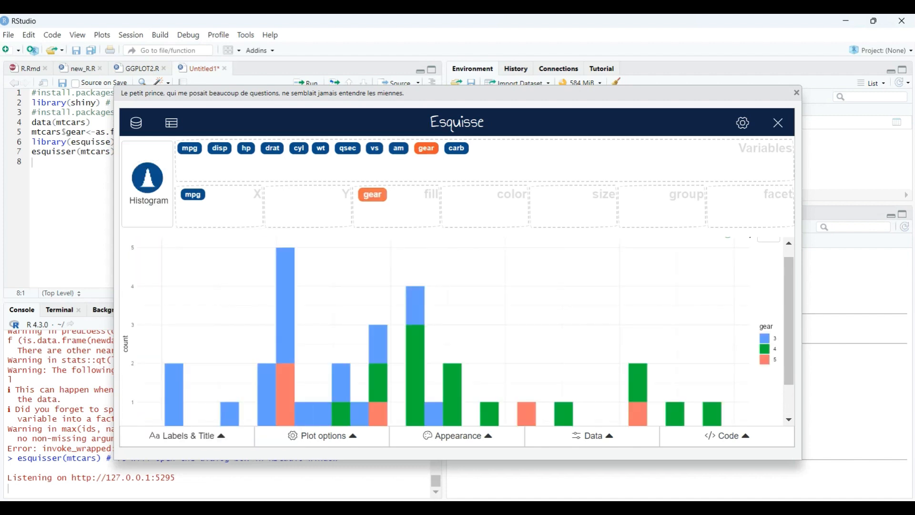
{"action": "left_click_drag", "start_coordinate": [220, 148], "coordinate": [282, 194]}
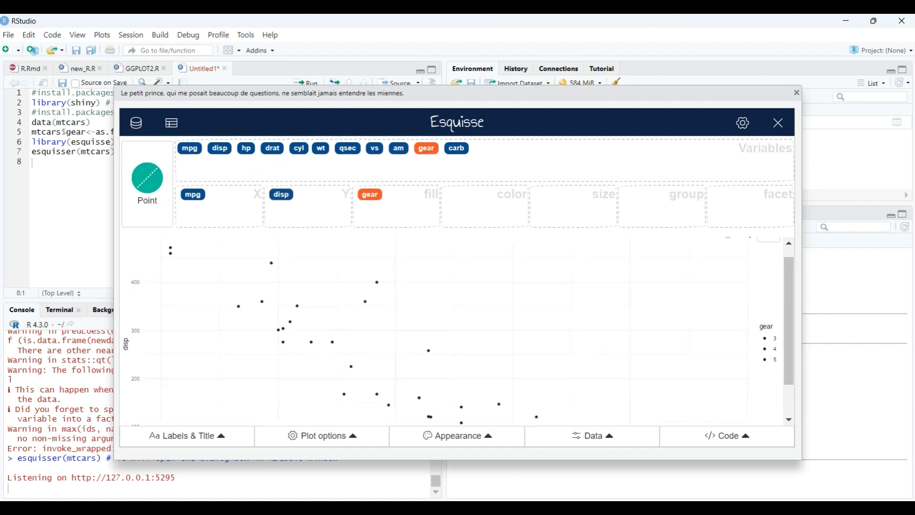
{"action": "left_click_drag", "start_coordinate": [370, 194], "coordinate": [459, 195]}
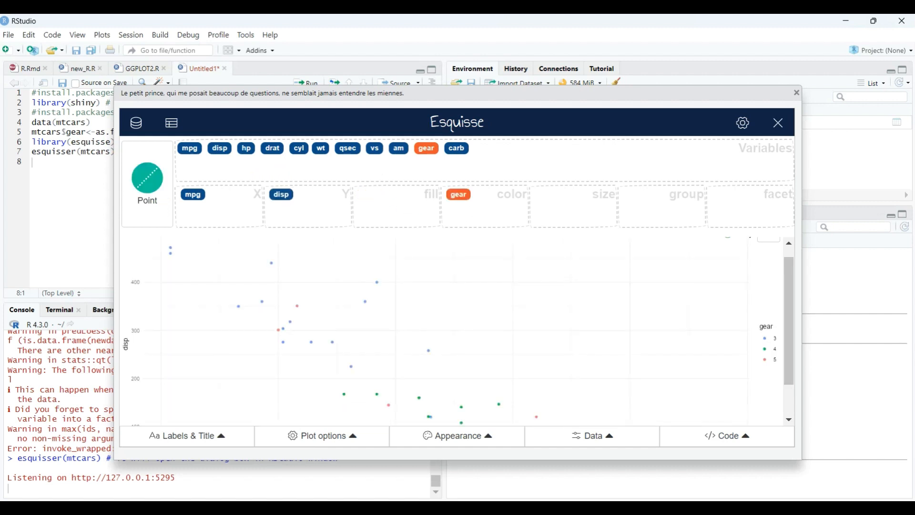
Step: Set the scatter plot's point size to 2.9 and copy its generated code to the clipboard
{"action": "left_click", "coordinate": [322, 435]}
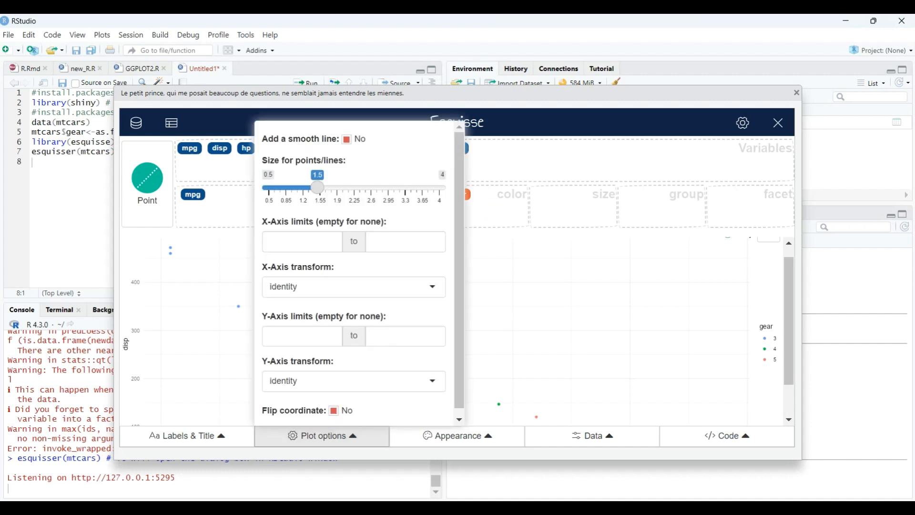
{"action": "left_click_drag", "start_coordinate": [318, 188], "coordinate": [344, 187]}
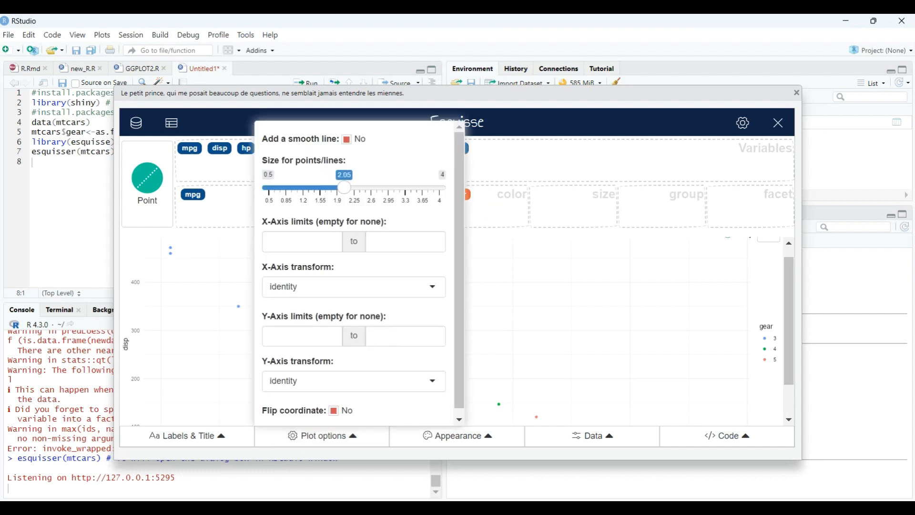
{"action": "left_click", "coordinate": [322, 435]}
{"action": "left_click", "coordinate": [322, 435]}
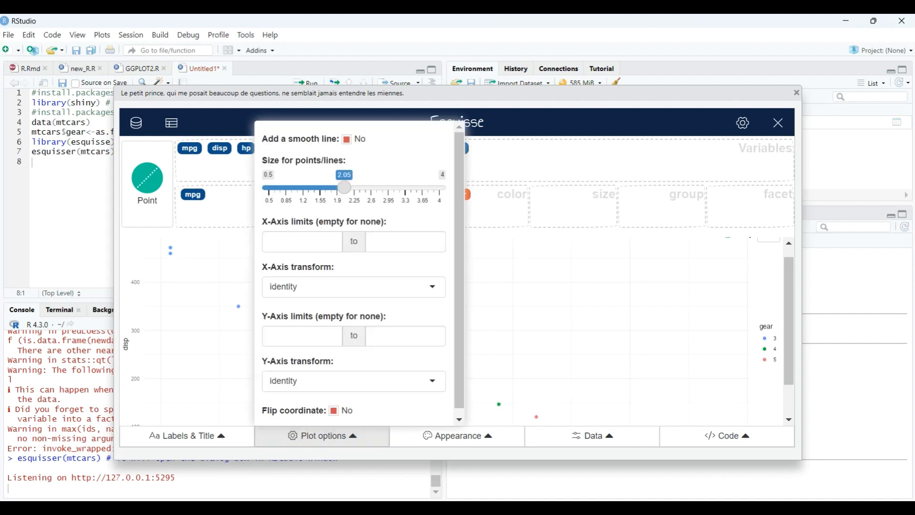
{"action": "left_click_drag", "start_coordinate": [345, 188], "coordinate": [386, 187]}
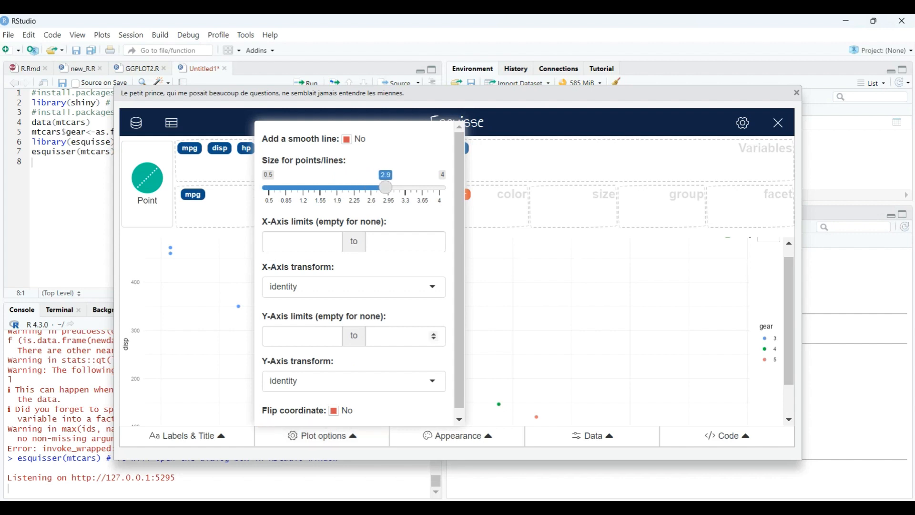
{"action": "left_click", "coordinate": [322, 435]}
{"action": "left_click", "coordinate": [728, 435]}
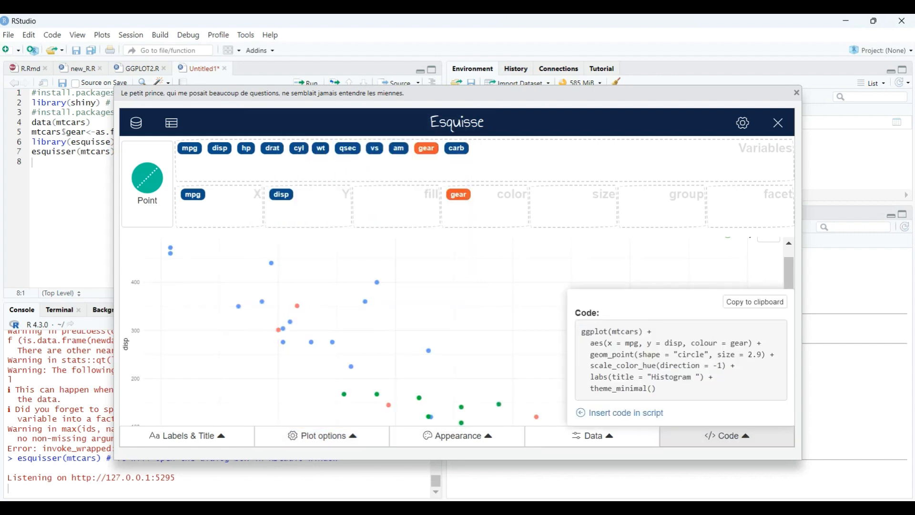
{"action": "left_click", "coordinate": [754, 302]}
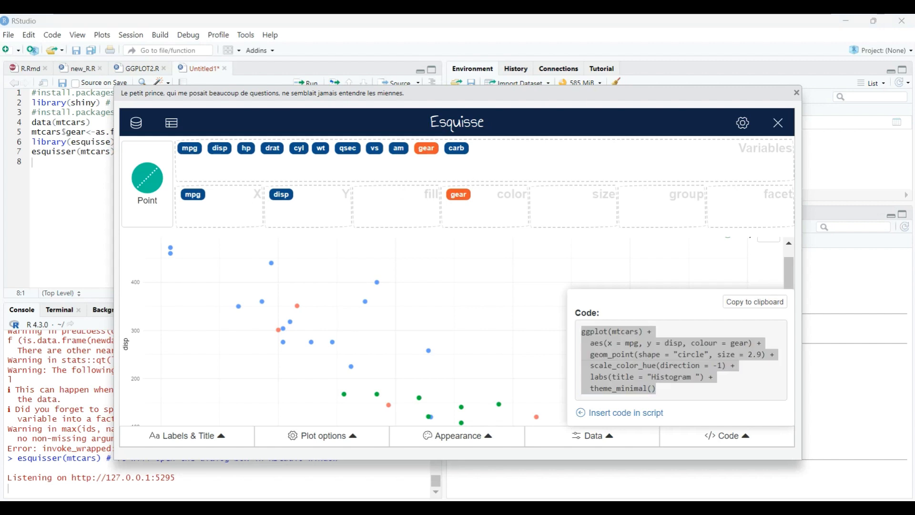
Step: Try the base and bw themes on the scatter plot and return it to the minimal theme
{"action": "left_click", "coordinate": [457, 435]}
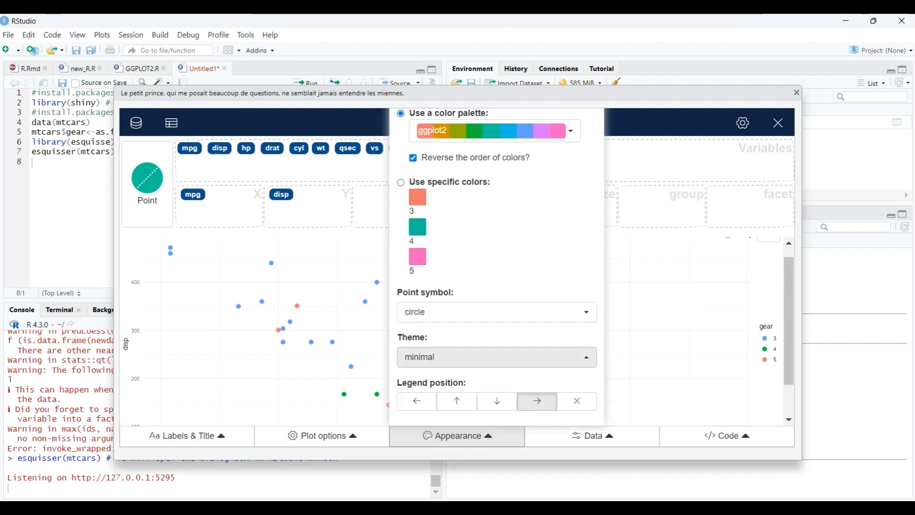
{"action": "left_click", "coordinate": [497, 357]}
{"action": "left_click", "coordinate": [467, 315]}
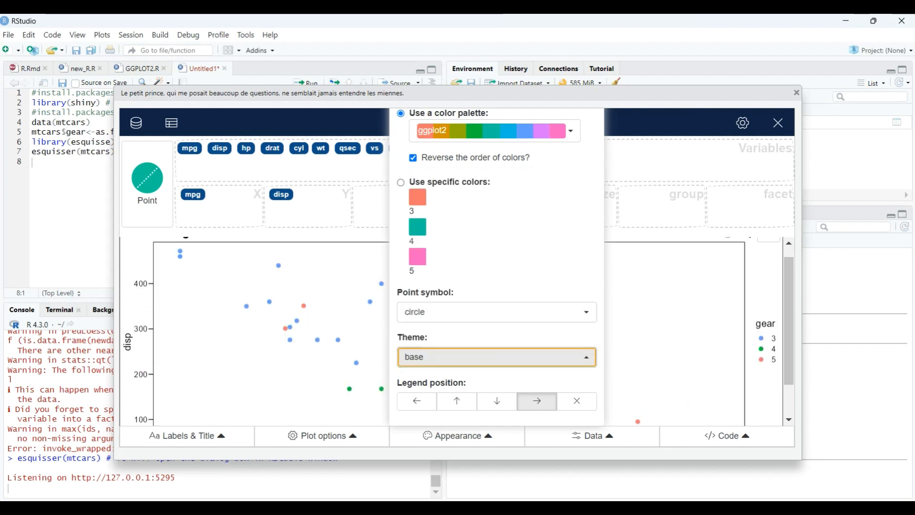
{"action": "left_click", "coordinate": [497, 357]}
{"action": "scroll", "coordinate": [477, 274], "scroll_direction": "up", "scroll_amount": 2}
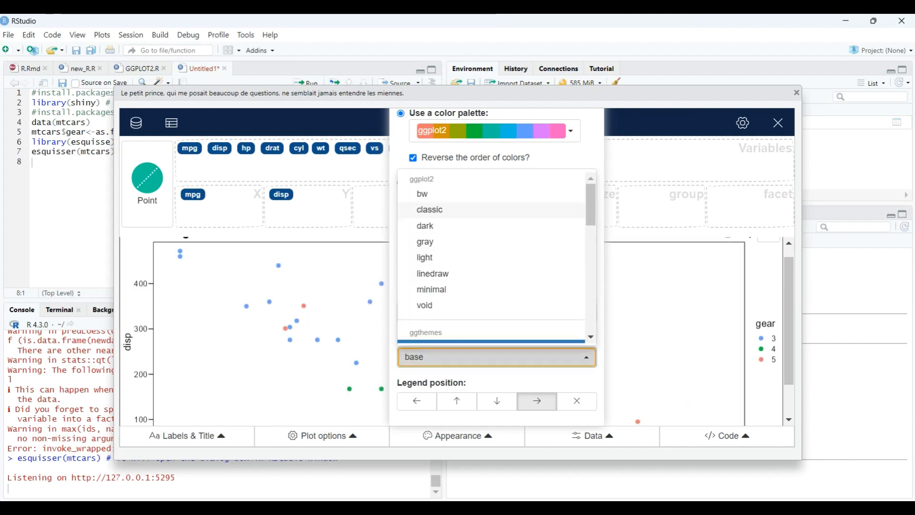
{"action": "left_click", "coordinate": [429, 195]}
{"action": "left_click", "coordinate": [496, 357]}
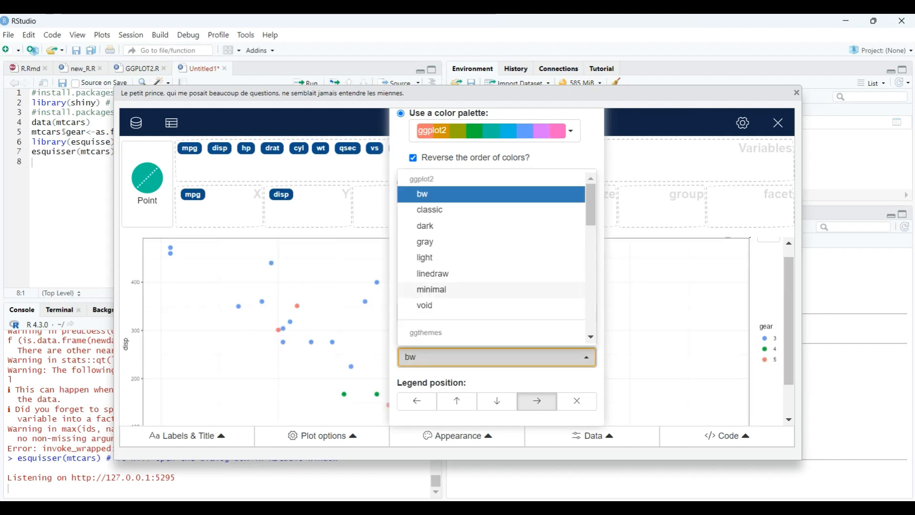
{"action": "left_click", "coordinate": [429, 289]}
{"action": "left_click", "coordinate": [592, 436]}
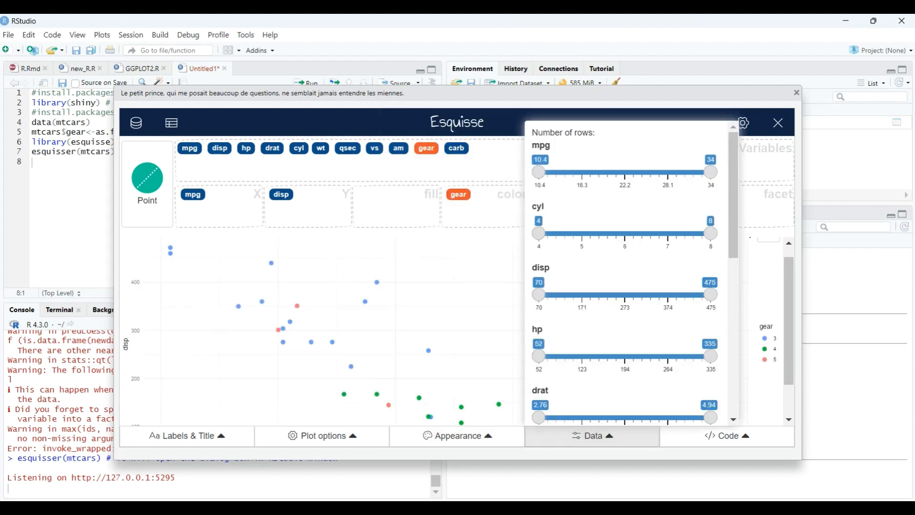
{"action": "left_click", "coordinate": [592, 435]}
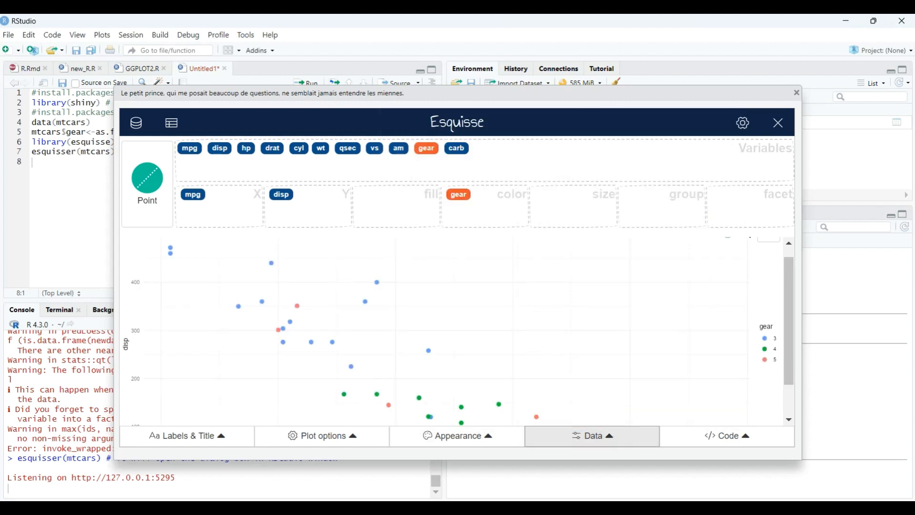
Step: Move gear from color to facet to split the scatter plot by gear
{"action": "left_click_drag", "start_coordinate": [458, 194], "coordinate": [724, 195]}
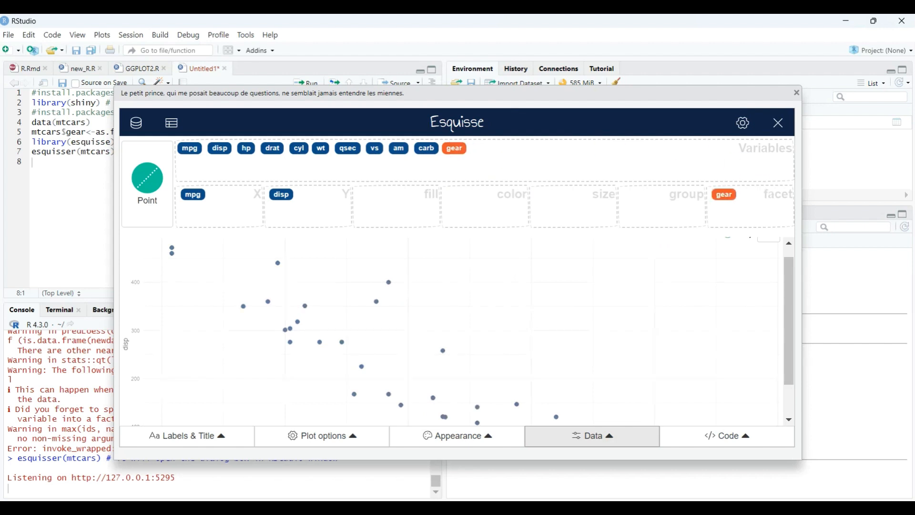
{"action": "scroll", "coordinate": [456, 332], "scroll_direction": "up", "scroll_amount": 1}
{"action": "scroll", "coordinate": [457, 331], "scroll_direction": "down", "scroll_amount": 2}
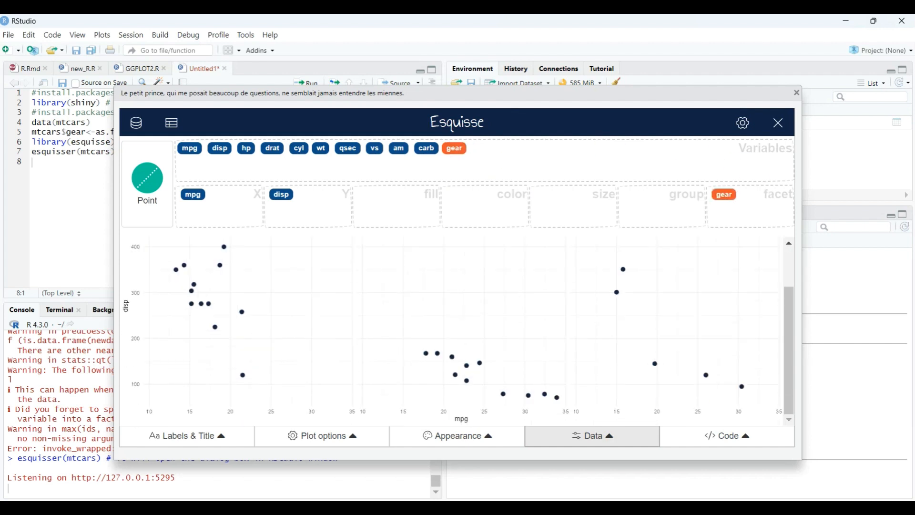
Step: Assign gear to fill and replace gear with carb as the facet variable
{"action": "left_click_drag", "start_coordinate": [454, 148], "coordinate": [370, 195]}
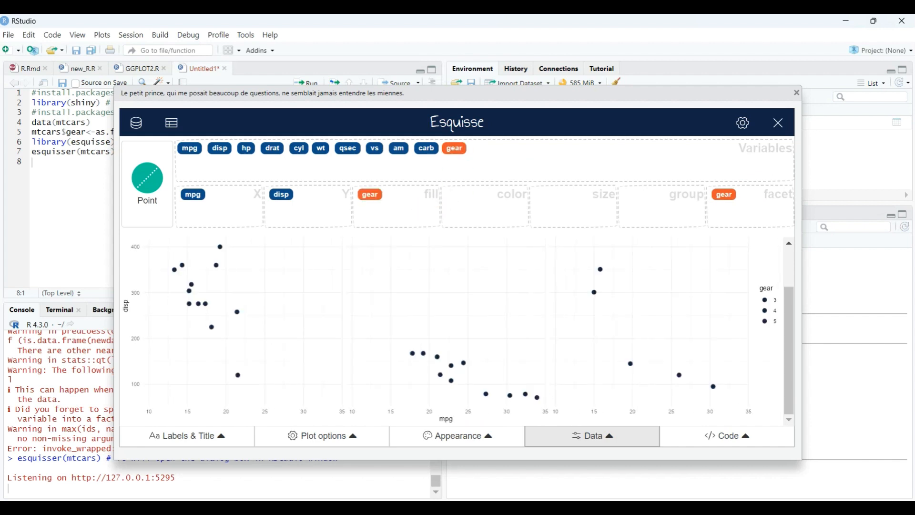
{"action": "left_click_drag", "start_coordinate": [427, 148], "coordinate": [757, 207]}
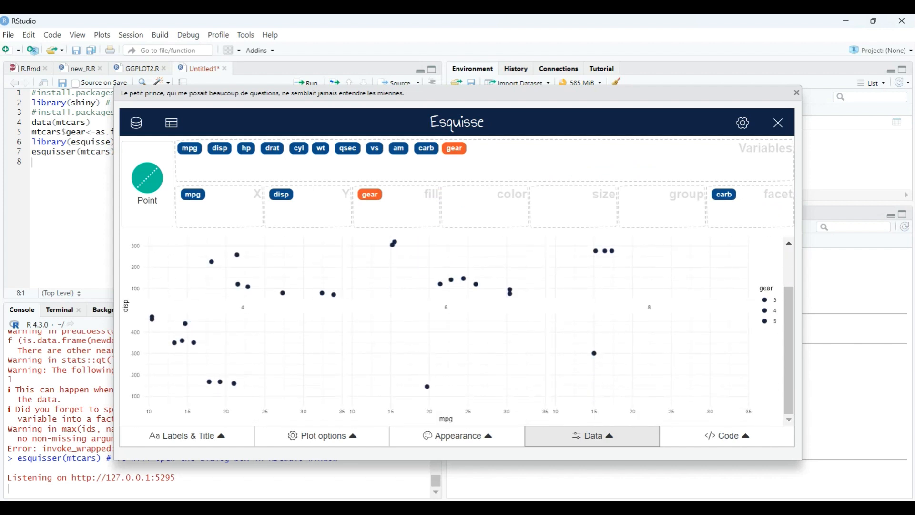
Step: Change the chart type to Jitter, copy the jitter plot's generated code to the clipboard and close the plot builder
{"action": "left_click", "coordinate": [147, 184]}
{"action": "left_click", "coordinate": [147, 184]}
{"action": "left_click", "coordinate": [147, 184]}
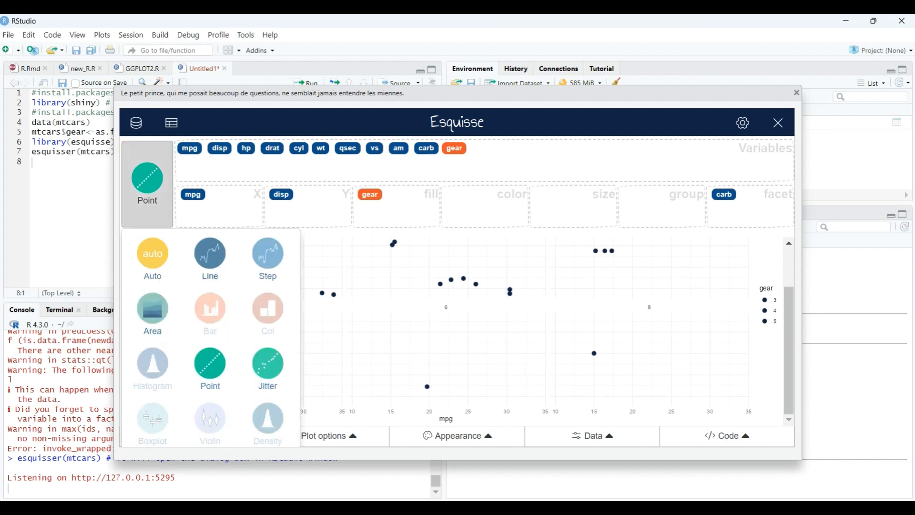
{"action": "left_click", "coordinate": [268, 369]}
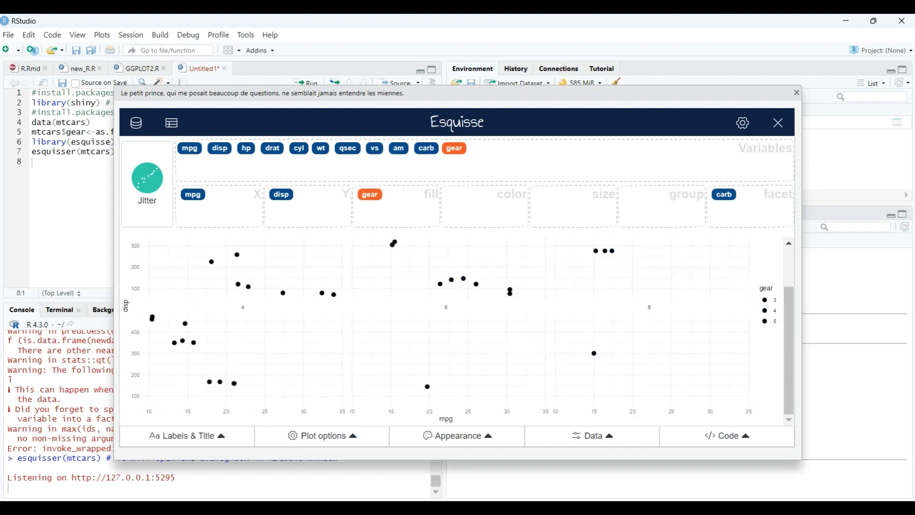
{"action": "left_click", "coordinate": [727, 436]}
{"action": "left_click", "coordinate": [754, 290]}
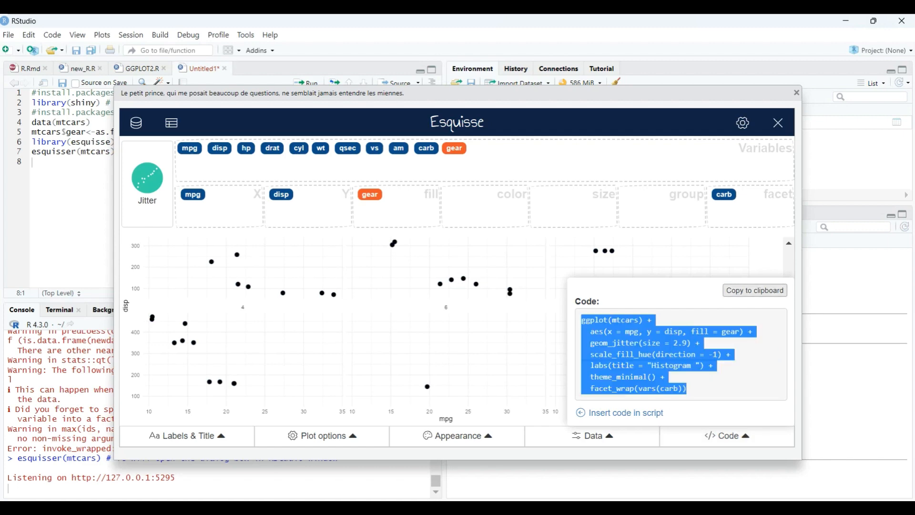
{"action": "left_click", "coordinate": [778, 123]}
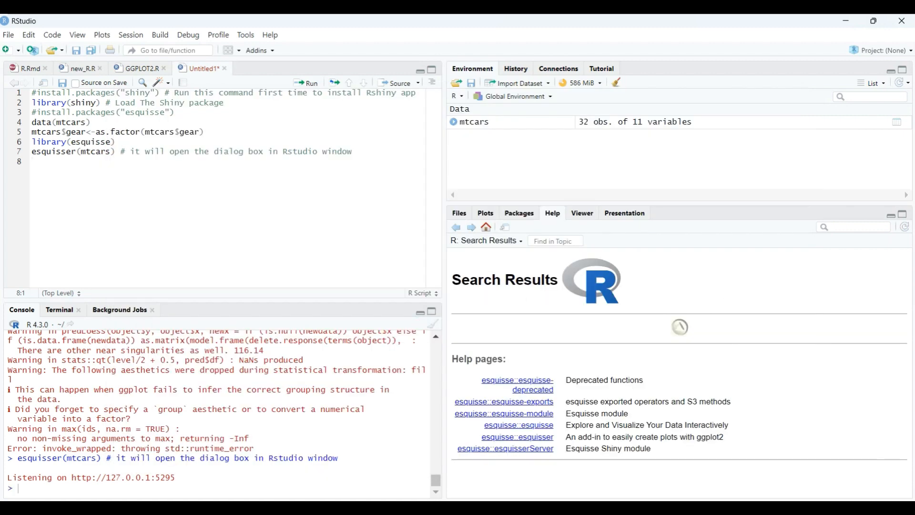
Step: Add the line "Now plot these graphs into Rstudio" to the script, below the esquisser call and a blank line
{"action": "key", "text": "alt+Tab"}
{"action": "key", "text": "Return"}
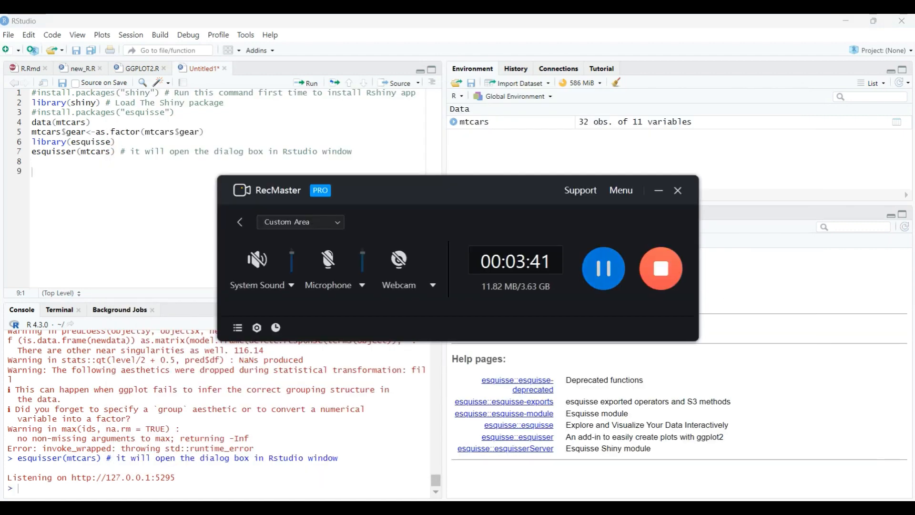
{"action": "key", "text": "alt+Tab"}
{"action": "type", "text": "Now "}
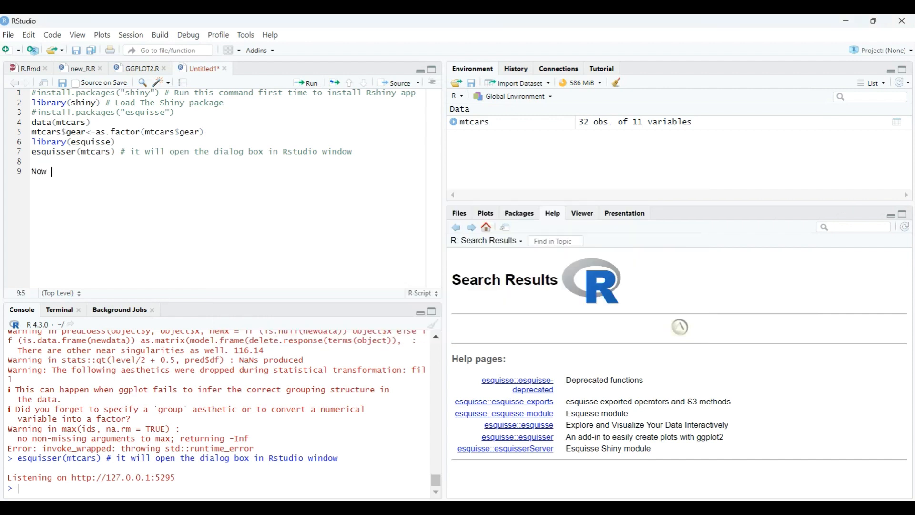
{"action": "type", "text": "plot these"}
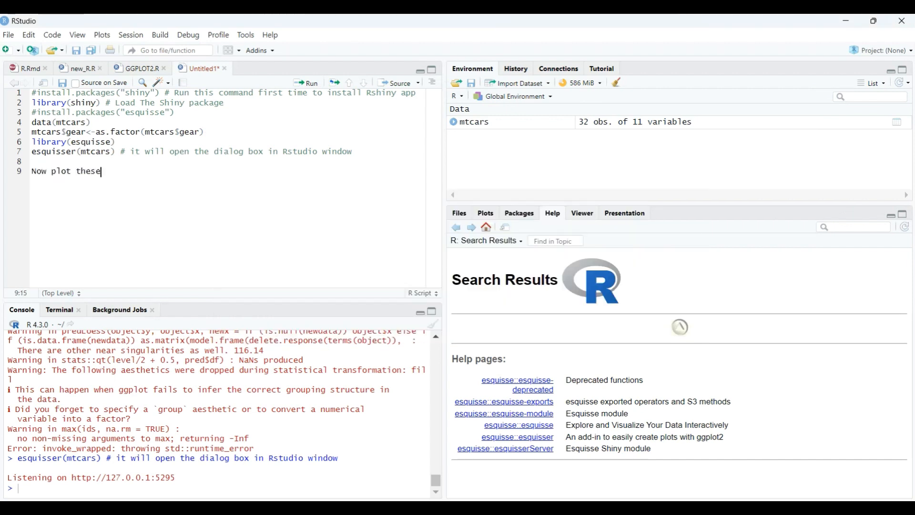
{"action": "type", "text": " graphs into Rstdi"}
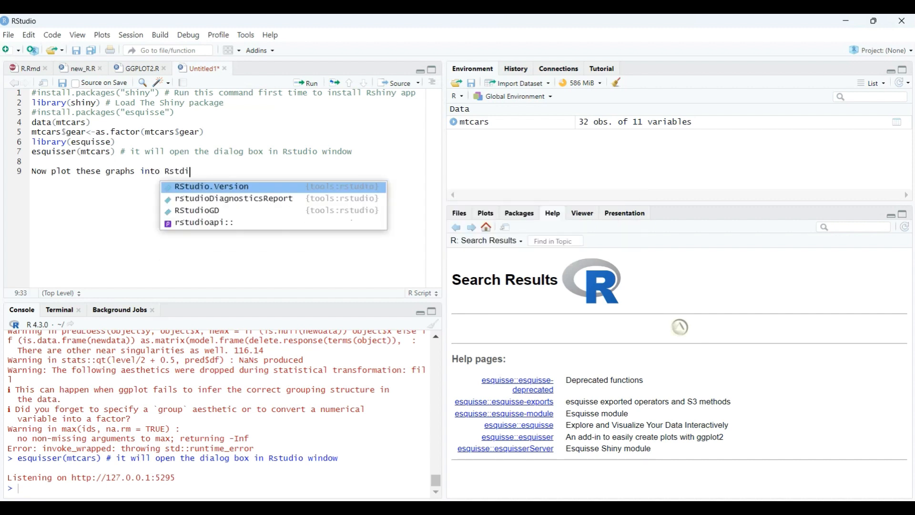
{"action": "key", "text": "Return"}
{"action": "key", "text": "ctrl+shift+Left"}
{"action": "key", "text": "ctrl+shift+Left"}
{"action": "key", "text": "ctrl+shift+Left"}
{"action": "key", "text": "BackSpace"}
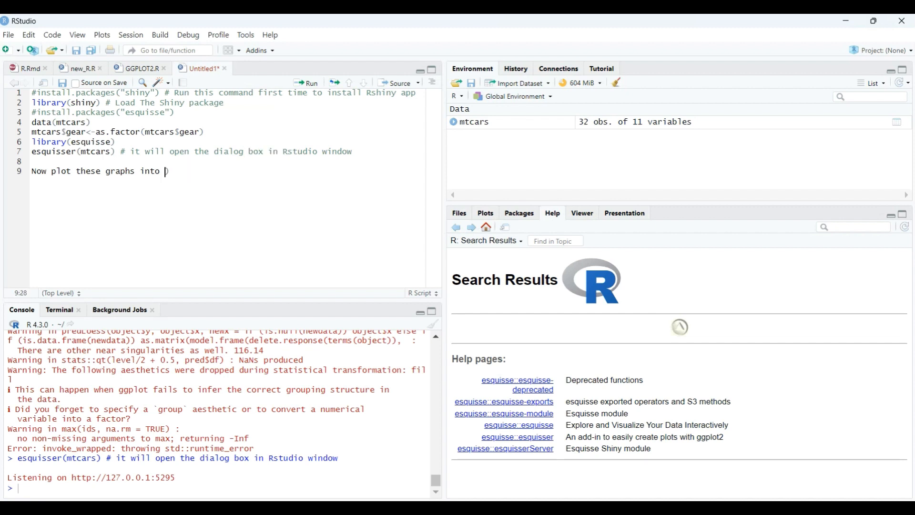
{"action": "type", "text": "Rstudio)"}
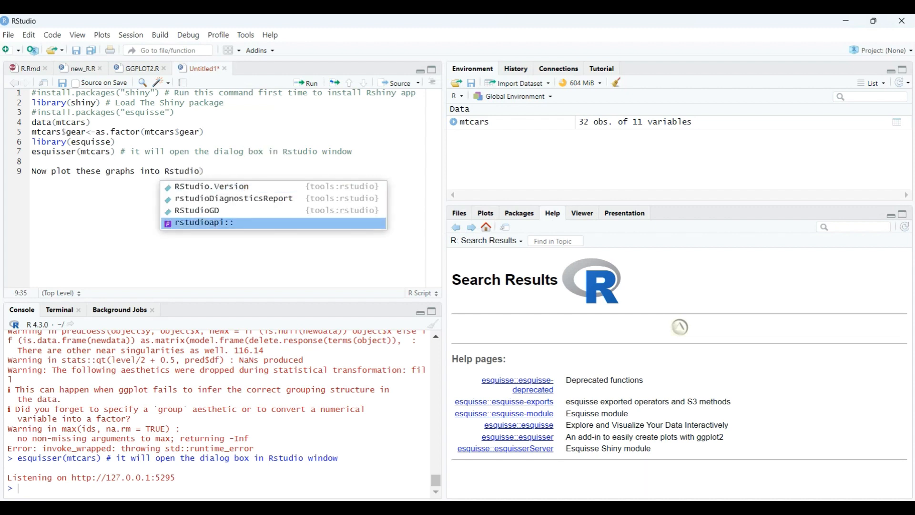
Step: Turn the new line into a comment reading "#Now plot these graphs in Rstudio"
{"action": "type", "text": "#"}
{"action": "key", "text": "Right"}
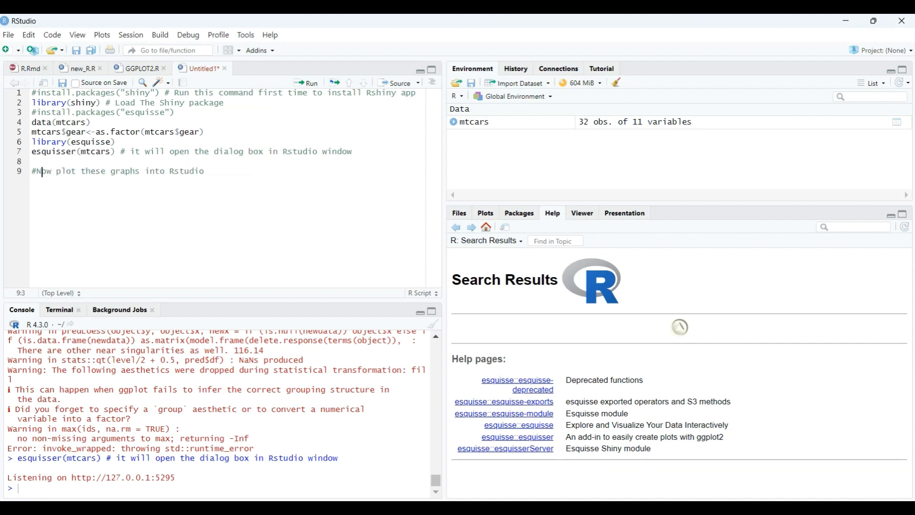
{"action": "key", "text": "Right"}
{"action": "key", "text": "Right"}
{"action": "key", "text": "Right"}
{"action": "key", "text": "BackSpace"}
{"action": "key", "text": "BackSpace"}
Step: Add the comment "#load the ggplot2 library" and the line library(ggplot2), and run the new lines
{"action": "key", "text": "Return"}
{"action": "type", "text": "#load the"}
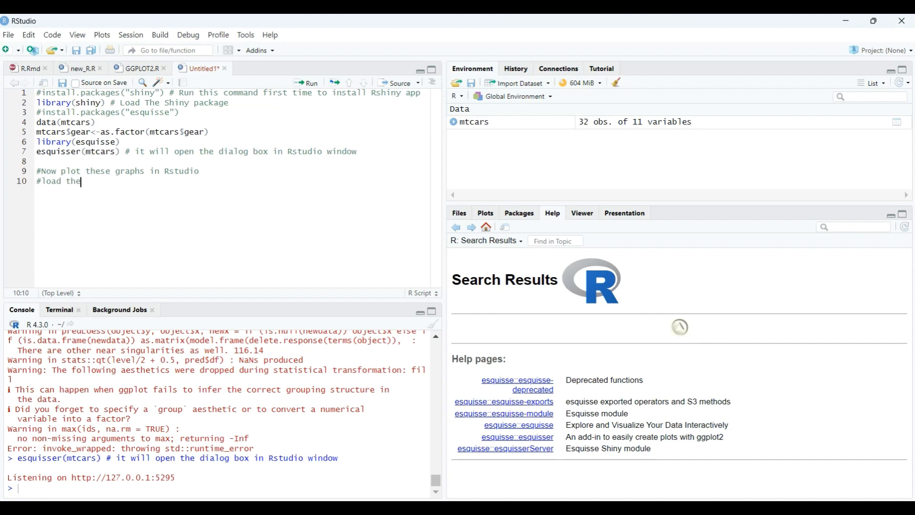
{"action": "type", "text": " ggplot2 library"}
{"action": "key", "text": "Return"}
{"action": "type", "text": "libr"}
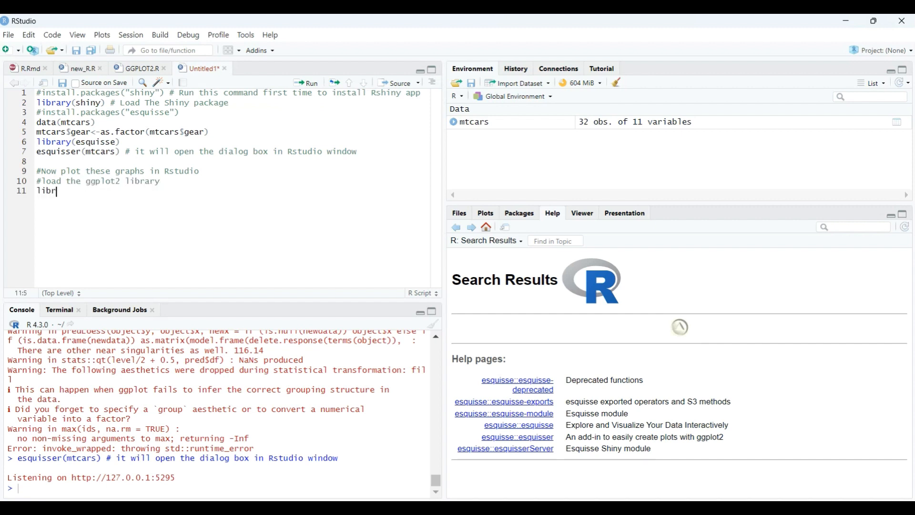
{"action": "type", "text": "ary(ggplot2"}
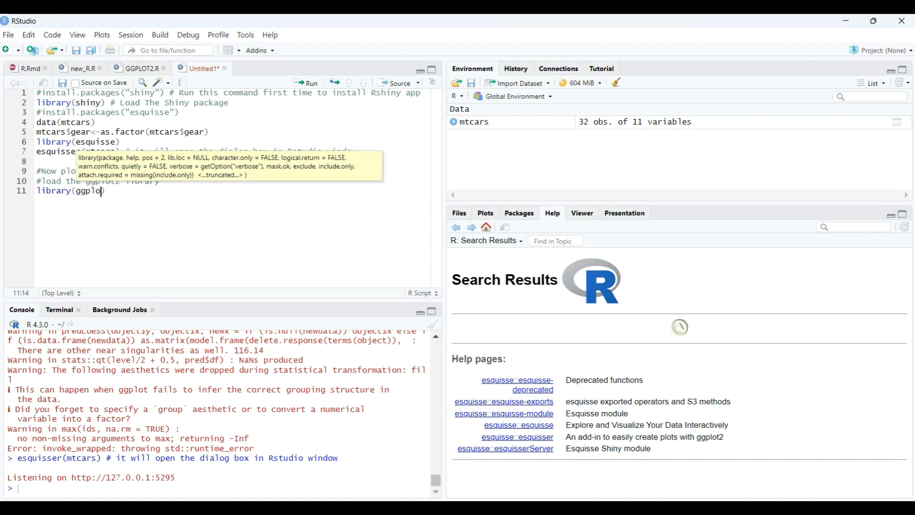
{"action": "key", "text": "ctrl+Return"}
Step: Paste the collected ggplot code of the generated charts into the script below library(ggplot2)
{"action": "key", "text": "ctrl+v"}
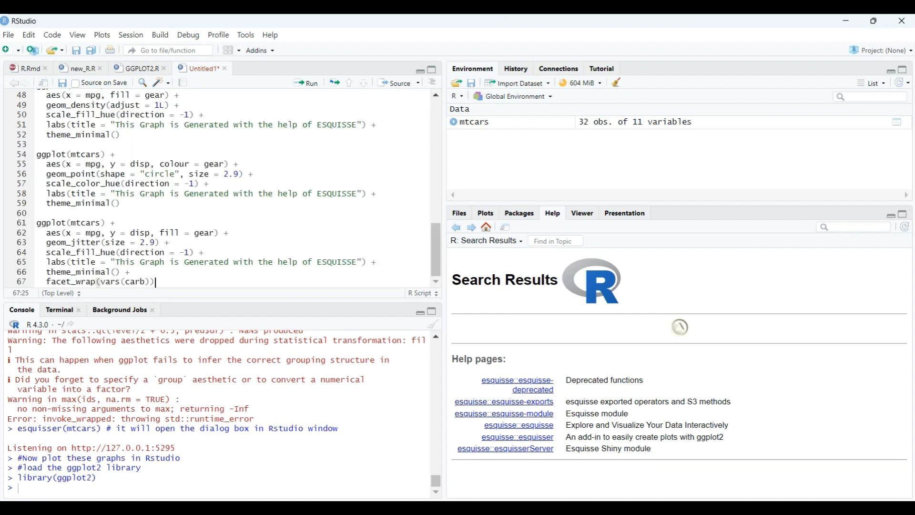
Step: Run the first three ggplot blocks below library(ggplot2): the mpg-cyl scatter plot with smooth line and the two mpg histograms
{"action": "key", "text": "Page_Up"}
{"action": "key", "text": "Page_Up"}
{"action": "key", "text": "Page_Up"}
{"action": "key", "text": "Down"}
{"action": "key", "text": "Down"}
{"action": "key", "text": "Down"}
{"action": "key", "text": "Down"}
{"action": "key", "text": "Down"}
{"action": "key", "text": "Down"}
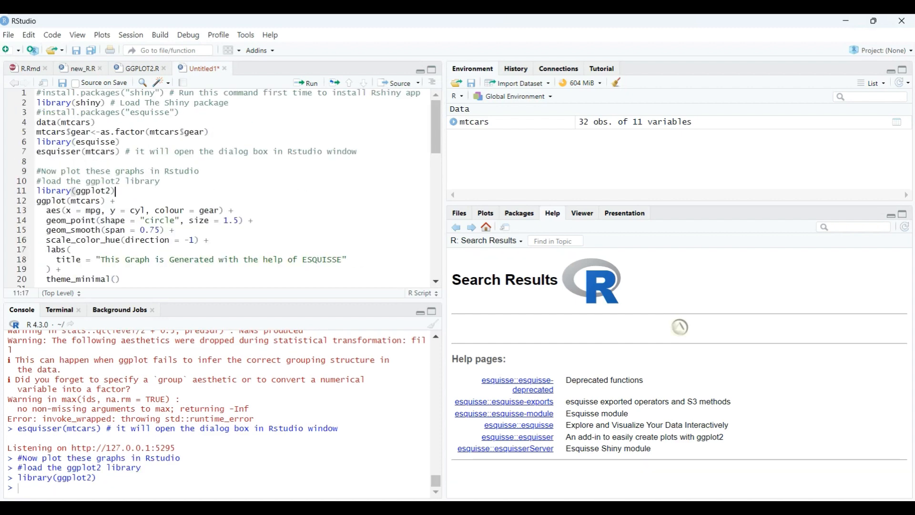
{"action": "key", "text": "ctrl+Return"}
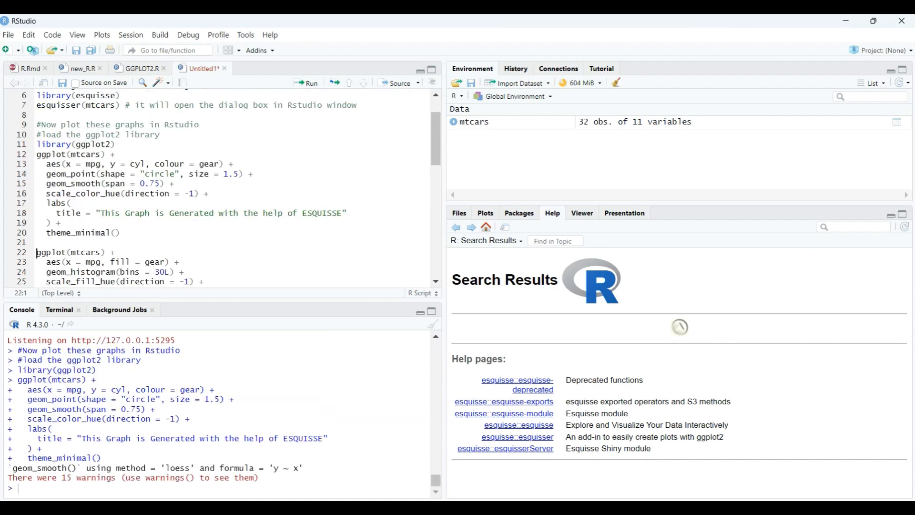
{"action": "key", "text": "ctrl+Return"}
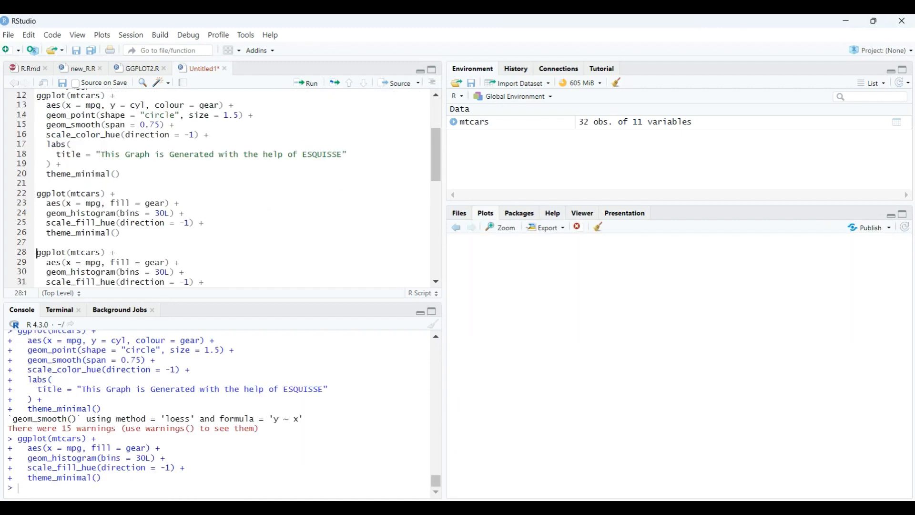
{"action": "key", "text": "ctrl+Return"}
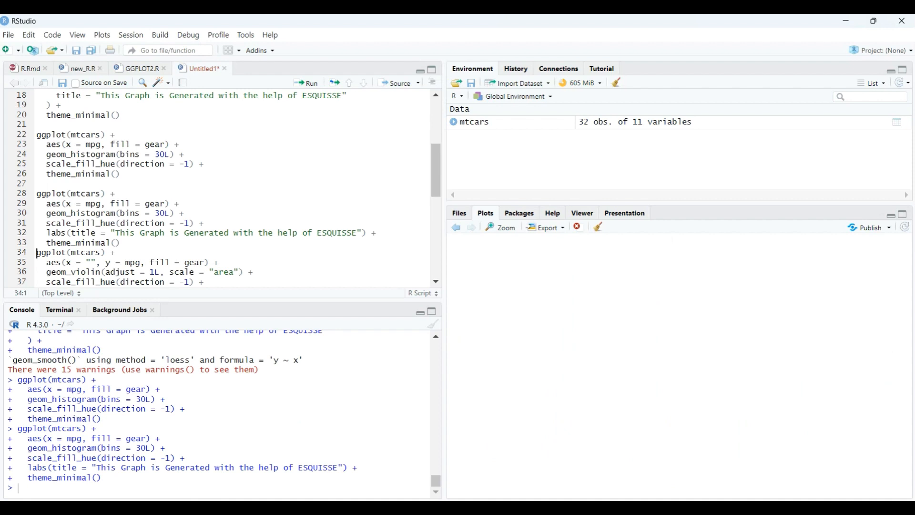
Step: Run the remaining ggplot blocks in order: violin, boxplot, density, mpg-disp scatter, and the jitter plot faceted by carb
{"action": "key", "text": "ctrl+Return"}
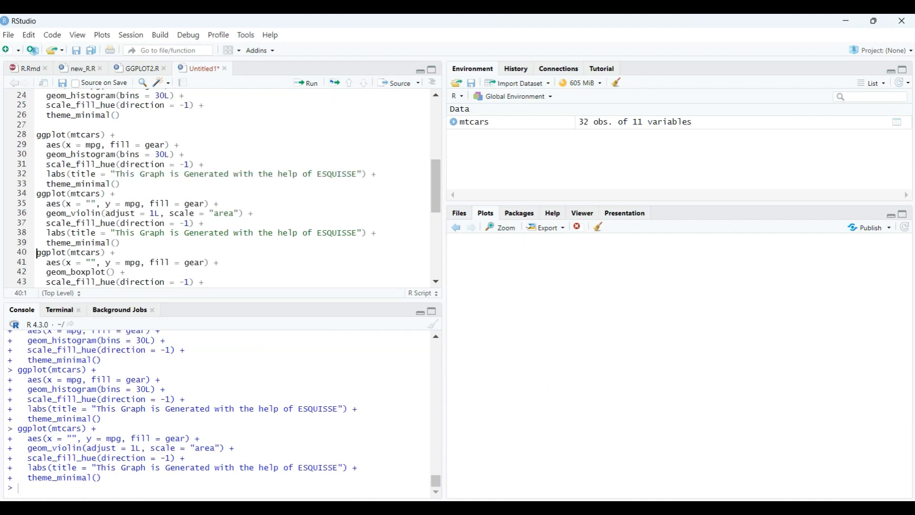
{"action": "key", "text": "ctrl+Return"}
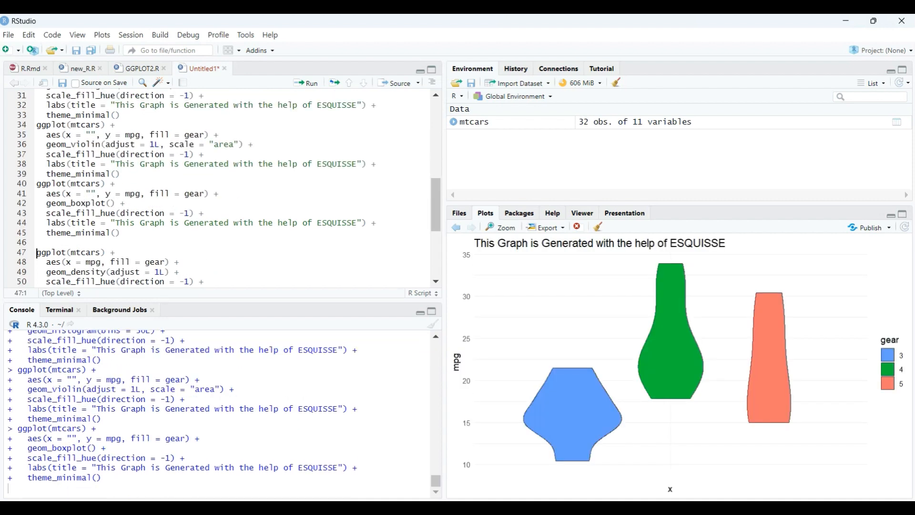
{"action": "key", "text": "ctrl+Return"}
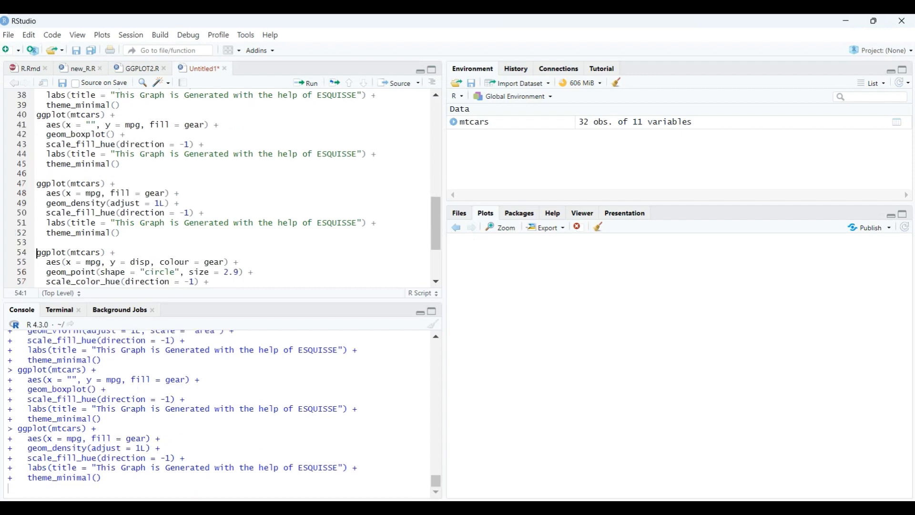
{"action": "key", "text": "ctrl+Return"}
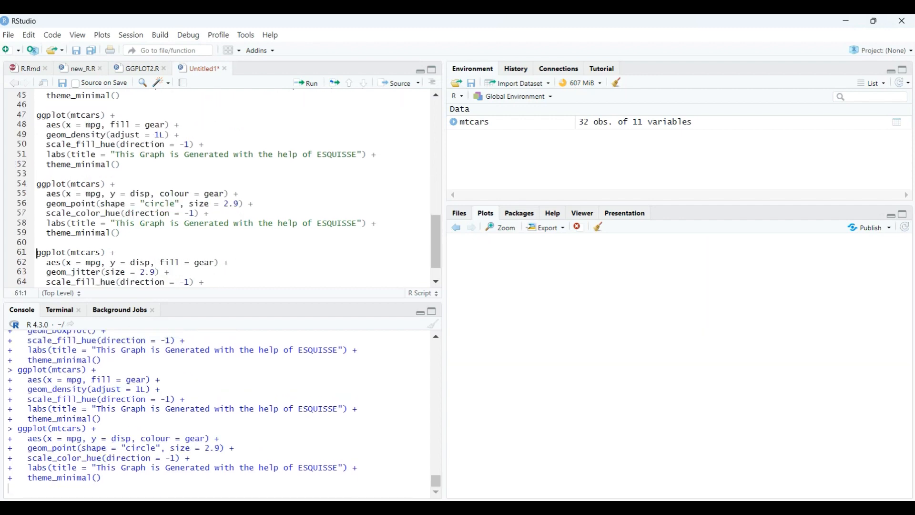
{"action": "key", "text": "ctrl+Return"}
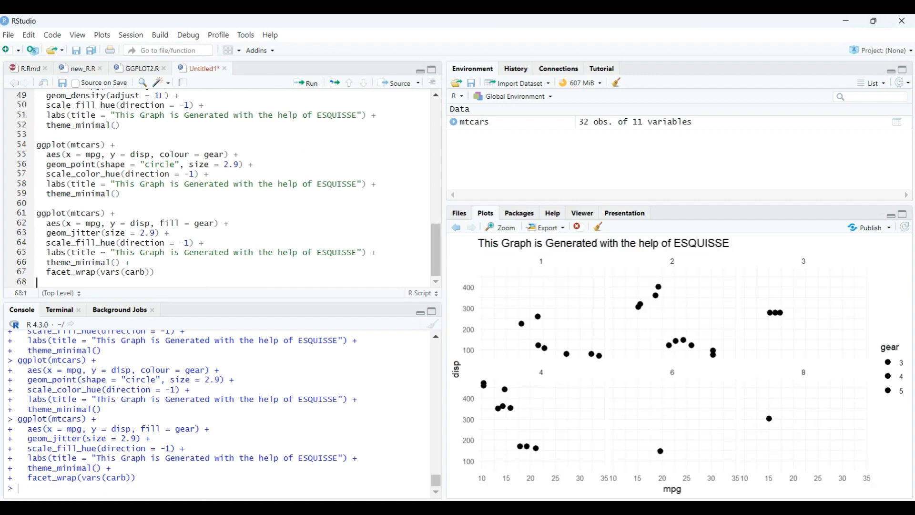
Step: Save the untitled script in the Documents folder as "Shiny App"
{"action": "left_click", "coordinate": [8, 35]}
{"action": "key", "text": "Escape"}
{"action": "key", "text": "ctrl+s"}
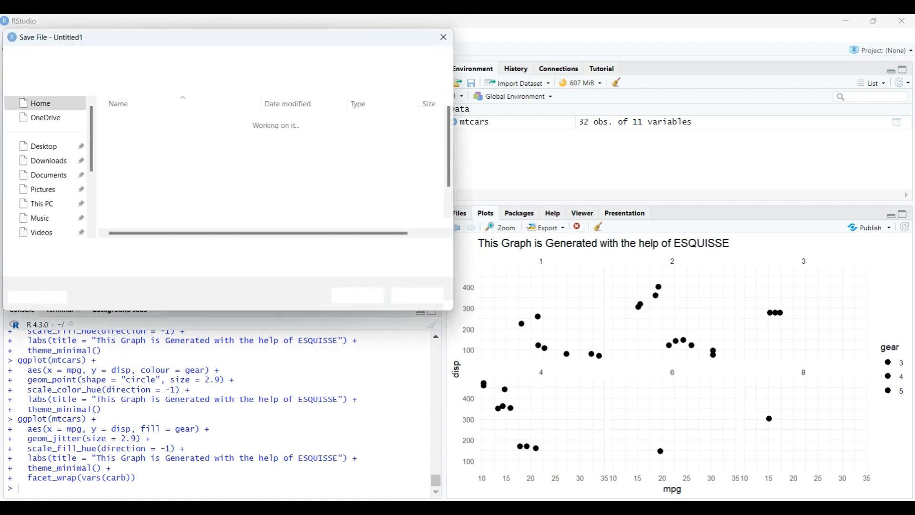
{"action": "type", "text": "S"}
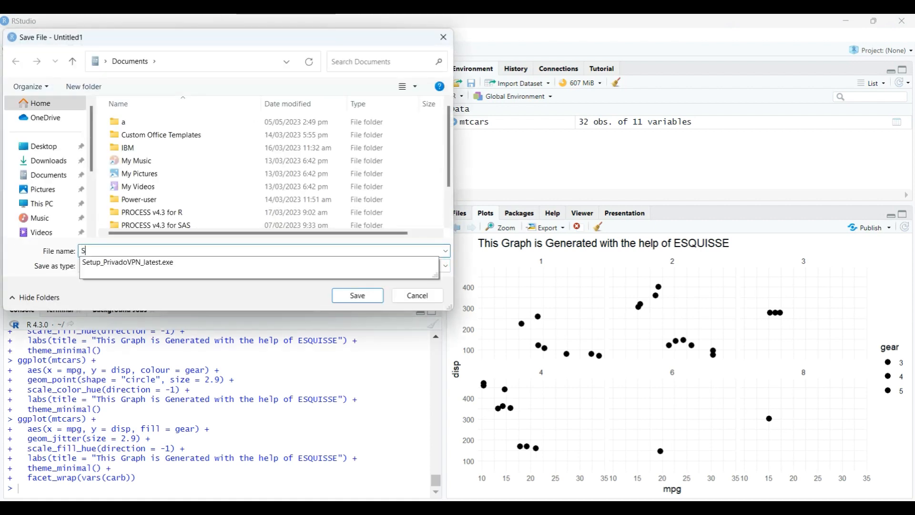
{"action": "type", "text": "hiny App"}
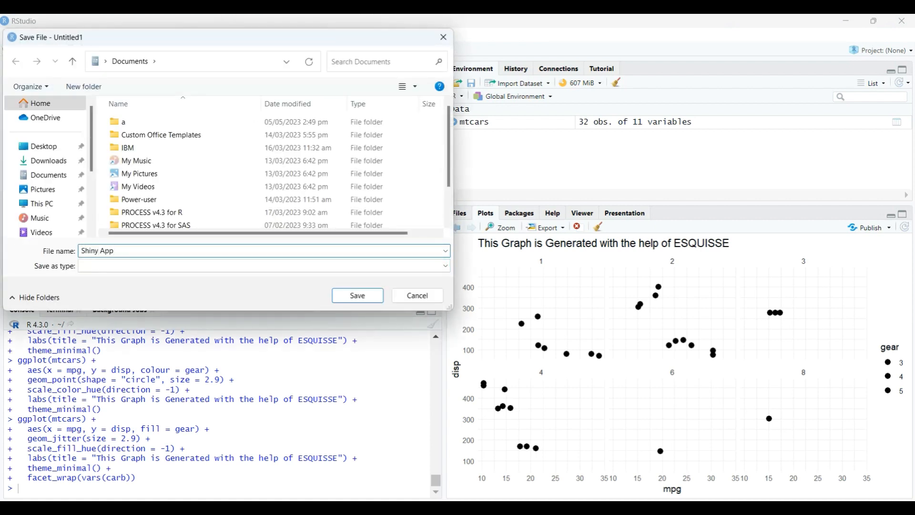
{"action": "key", "text": "Return"}
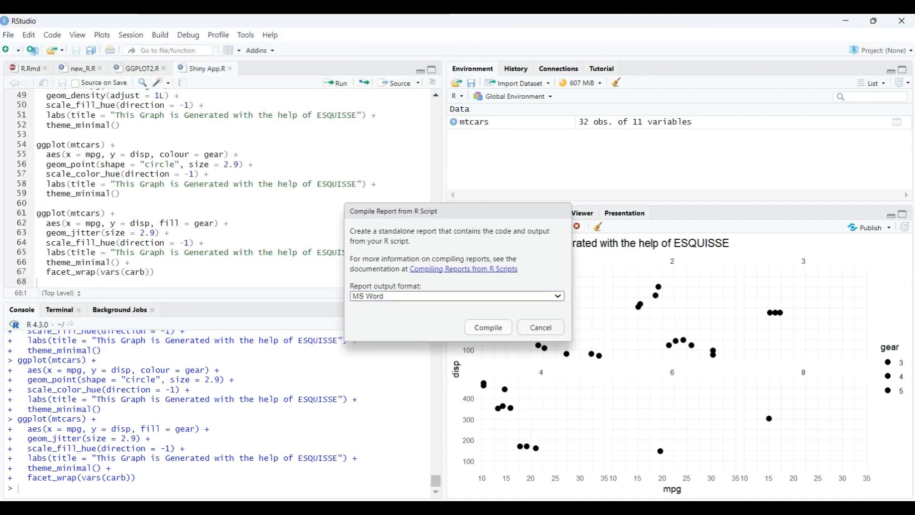
Step: Compile a report from the R script with PDF as the output format
{"action": "left_click", "coordinate": [456, 296]}
{"action": "key", "text": "Return"}
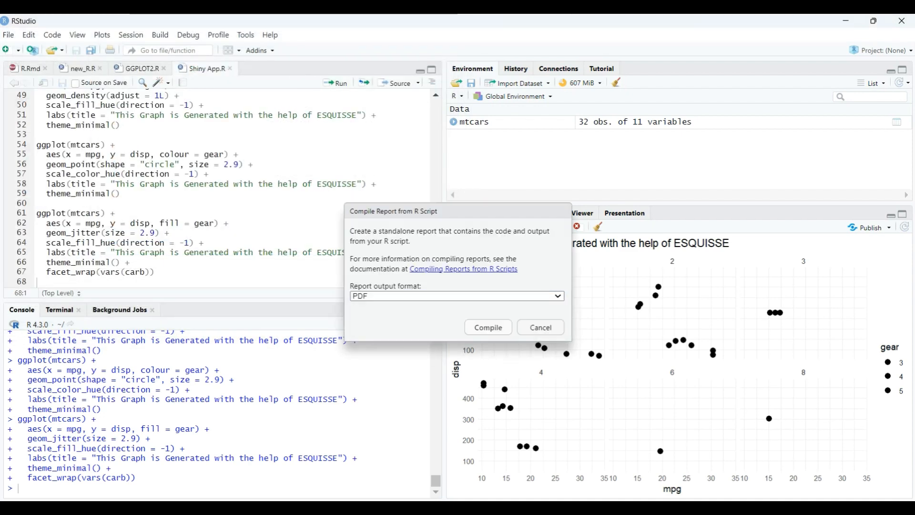
{"action": "key", "text": "Return"}
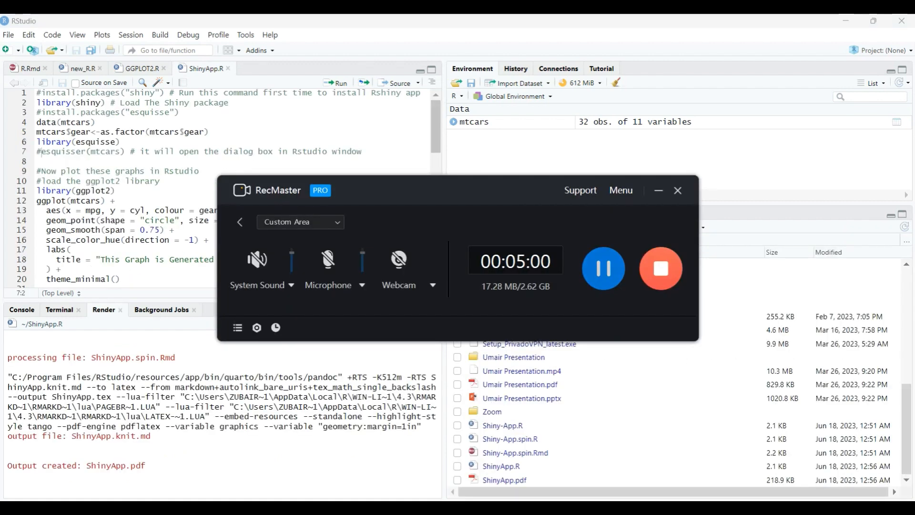
Step: Open the compiled ShinyApp.pdf and look through its code and charts to the last page
{"action": "left_click", "coordinate": [596, 398]}
{"action": "left_click", "coordinate": [504, 480]}
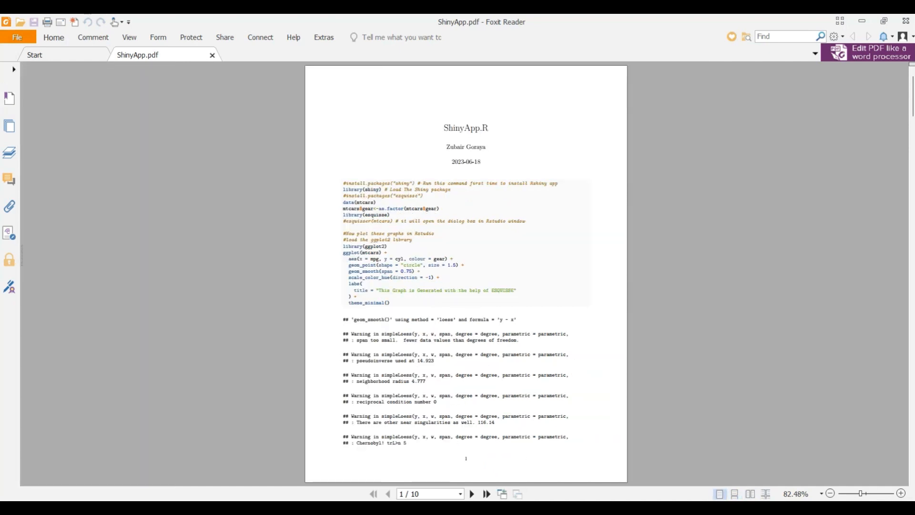
{"action": "scroll", "coordinate": [466, 275], "scroll_direction": "up", "scroll_amount": 1}
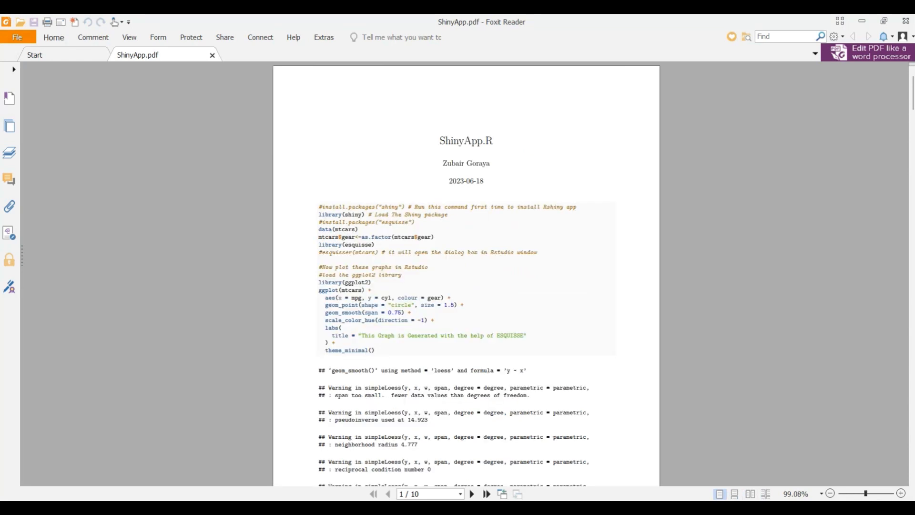
{"action": "scroll", "coordinate": [466, 277], "scroll_direction": "down", "scroll_amount": 20}
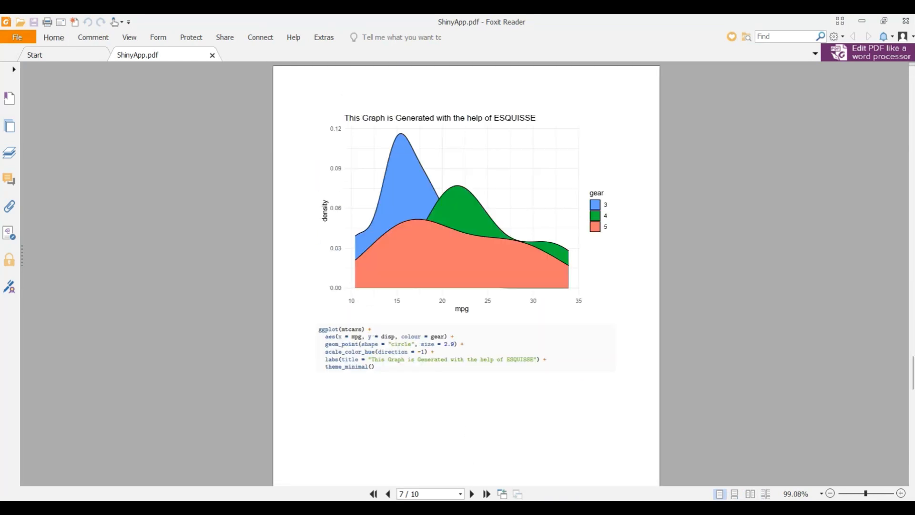
{"action": "scroll", "coordinate": [466, 276], "scroll_direction": "down", "scroll_amount": 10}
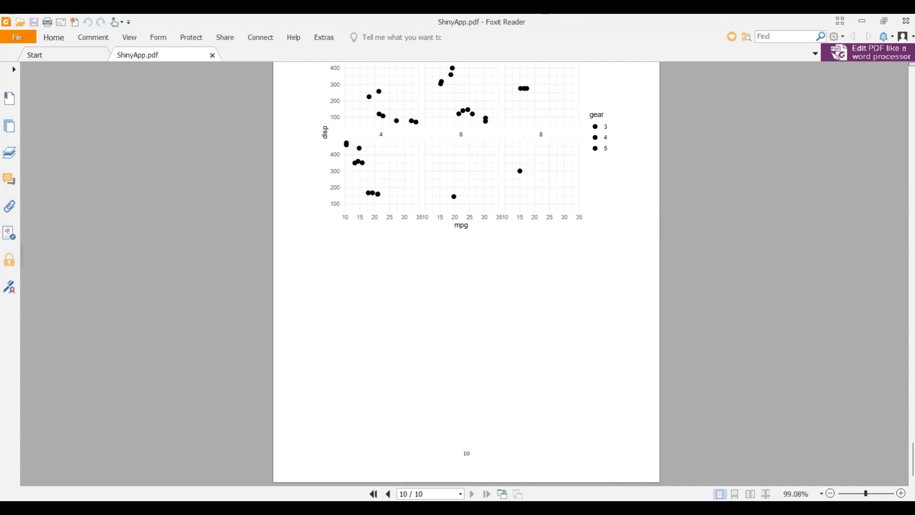